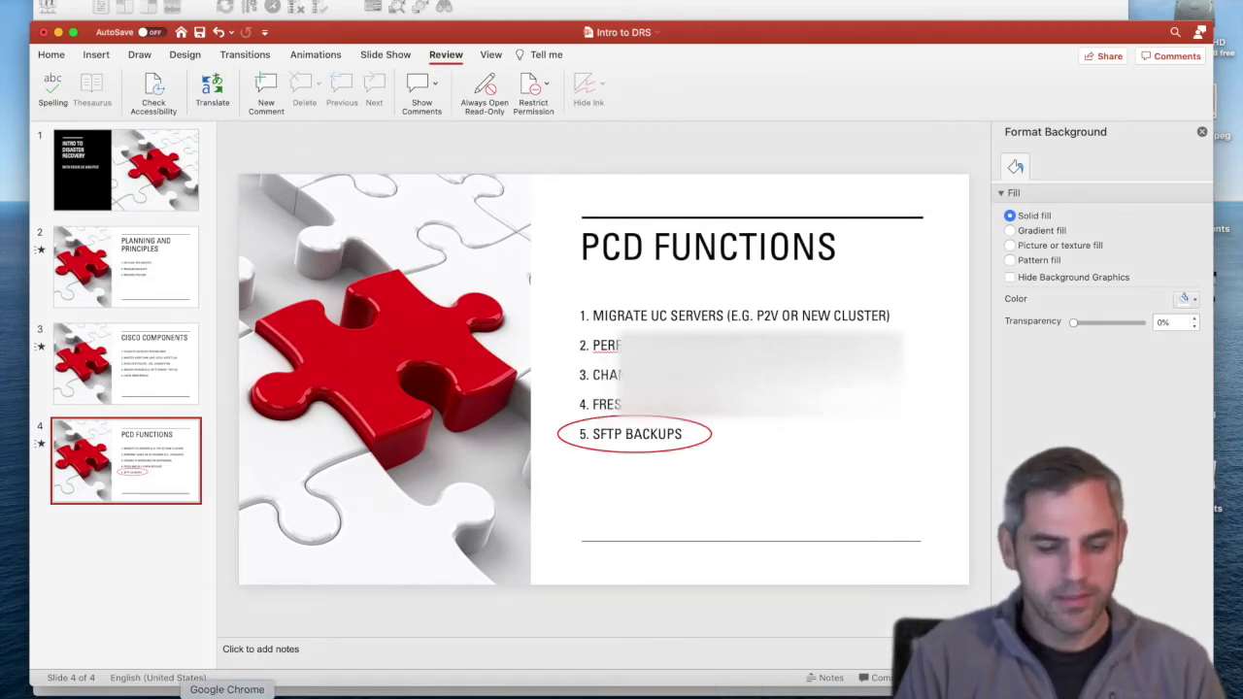
# Step: Bring Chrome back in front of the PowerPoint slides
pyautogui.click(226, 695)
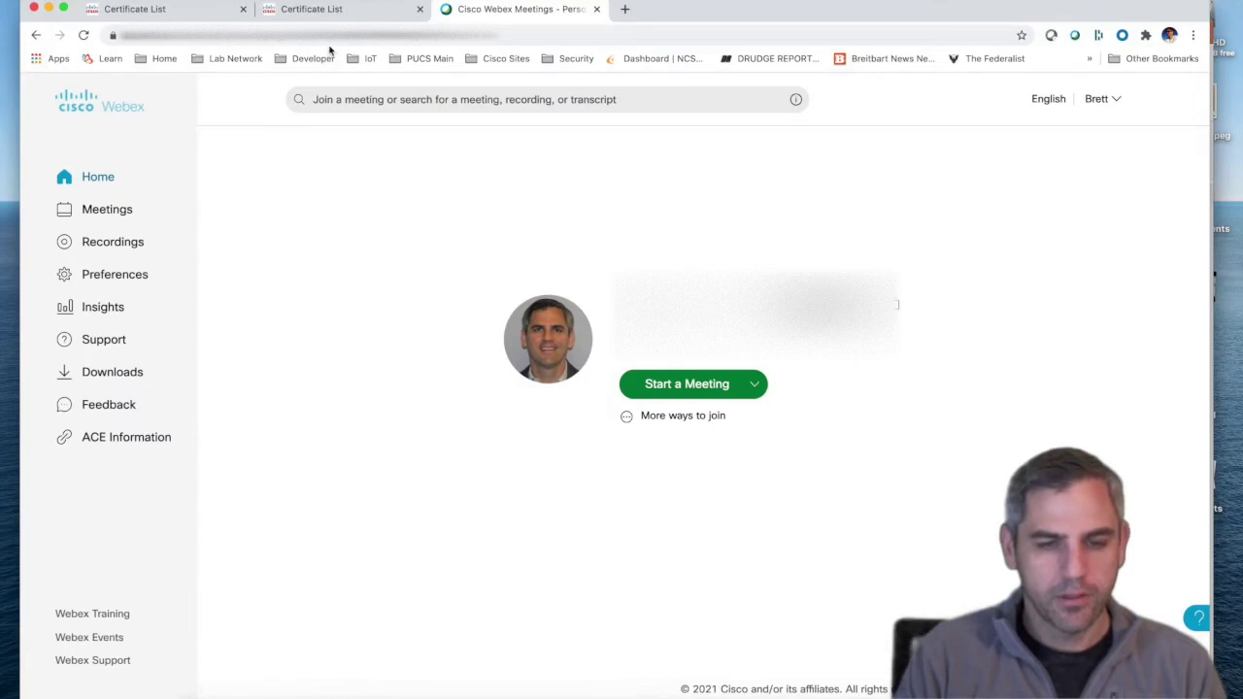
# Step: Switch from the publisher's certificate list to the IM and Presence list filtered on ipsec
pyautogui.click(167, 11)
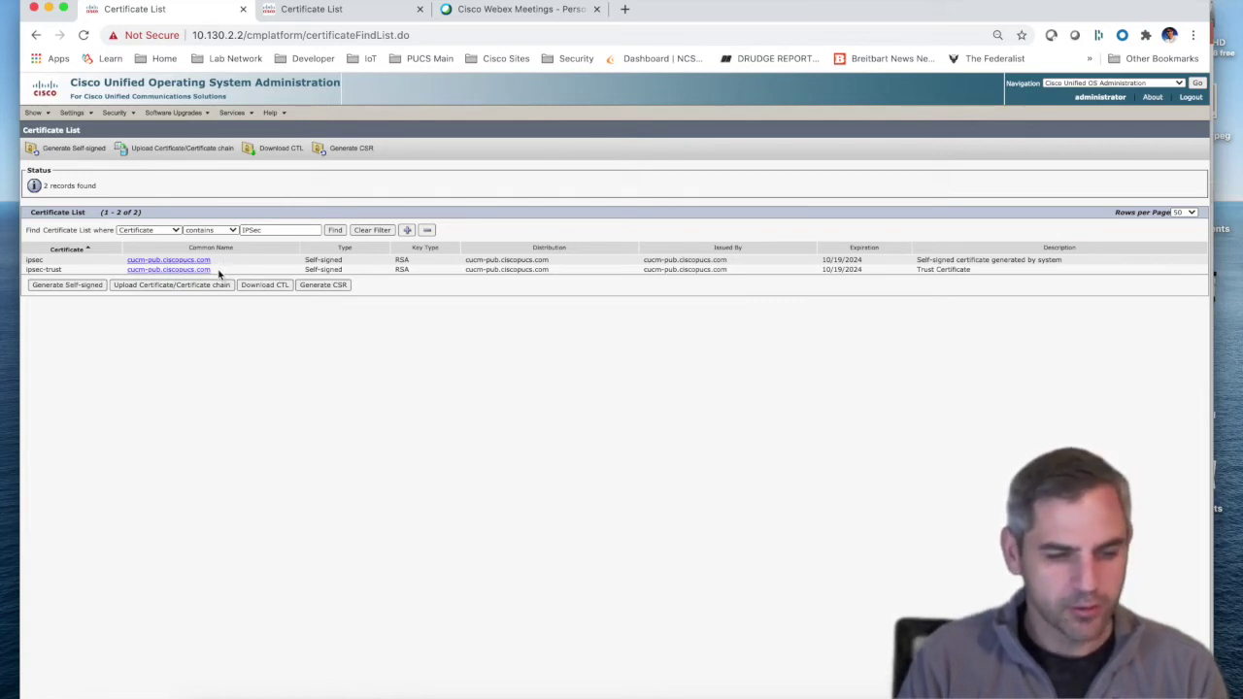
pyautogui.click(312, 10)
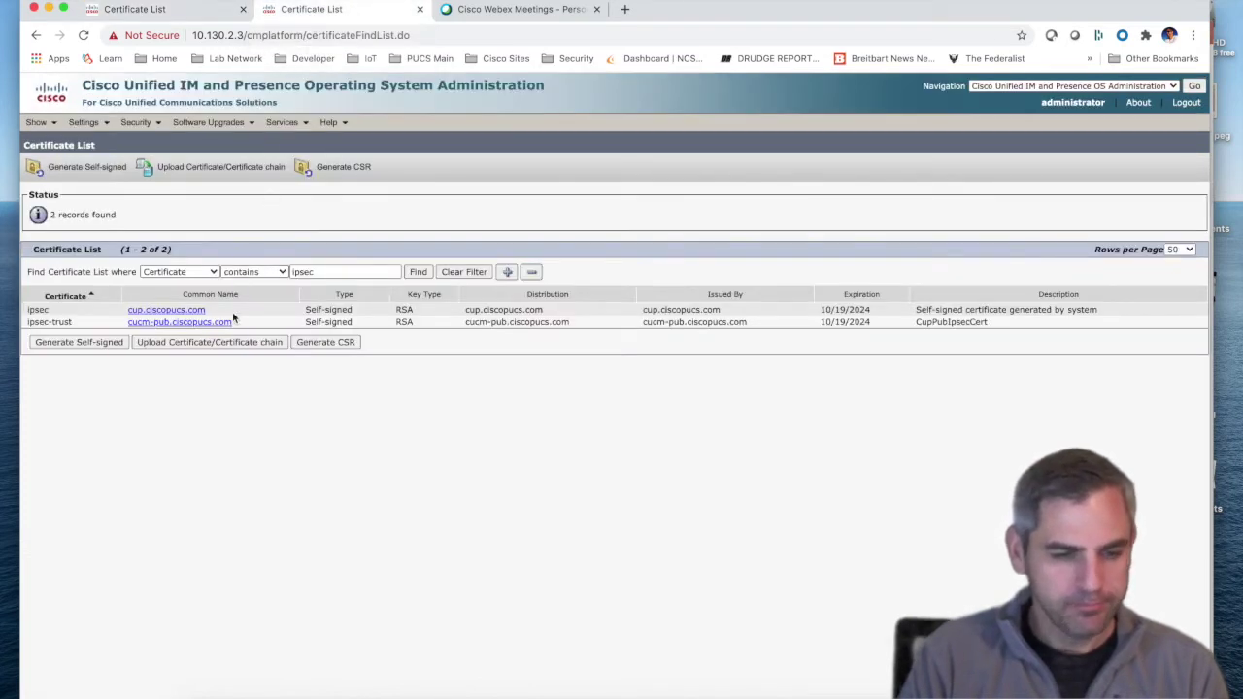
# Step: Inspect the ipsec-trust certificate issued by cucm-pub.ciscopucs.com, then close its details
pyautogui.moveTo(260, 324); pyautogui.dragTo(127, 330)
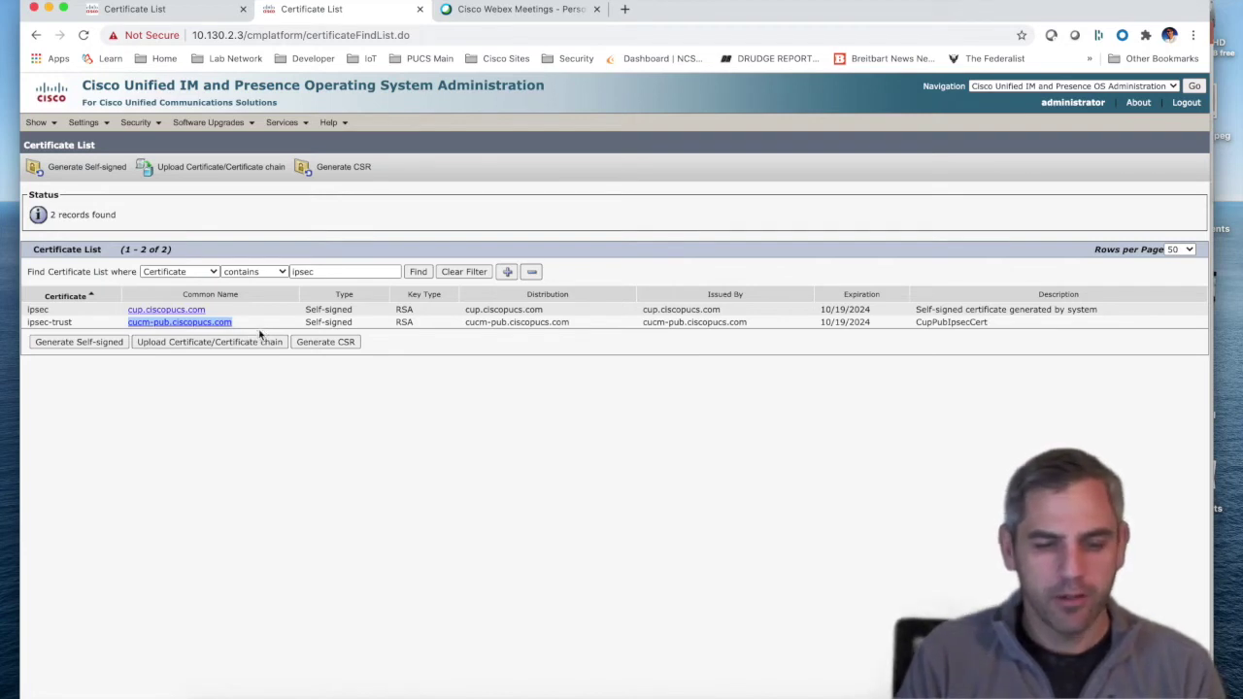
pyautogui.click(188, 324)
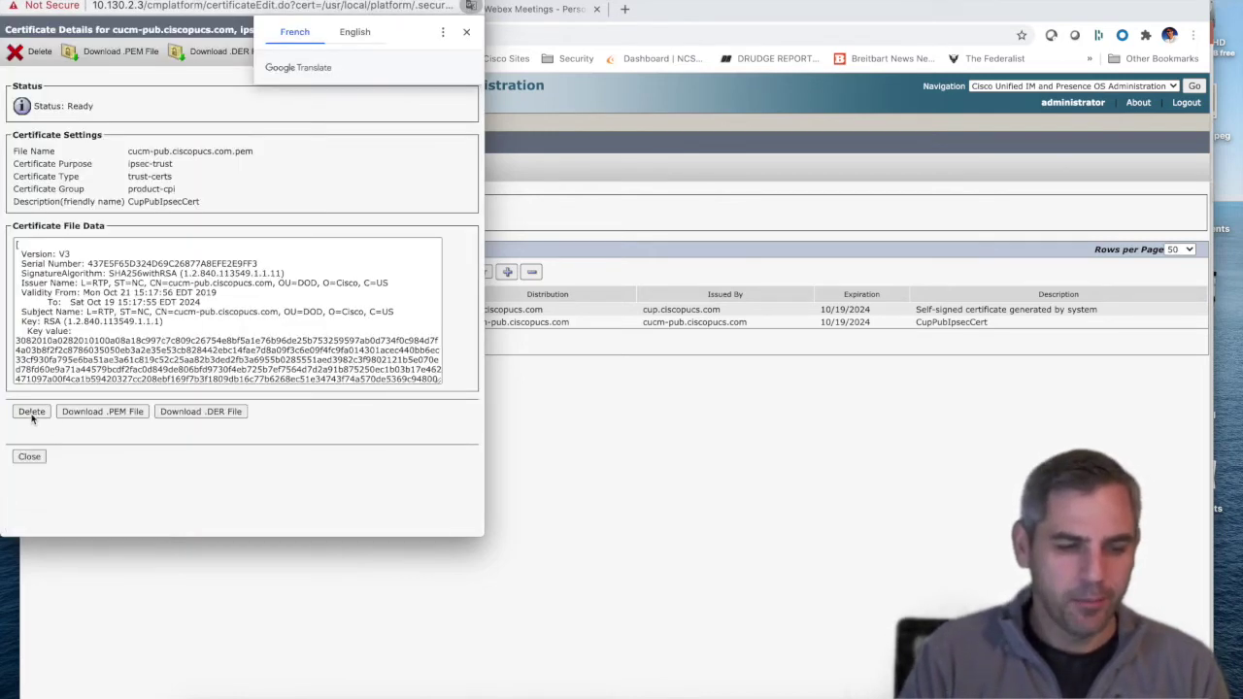
pyautogui.click(29, 456)
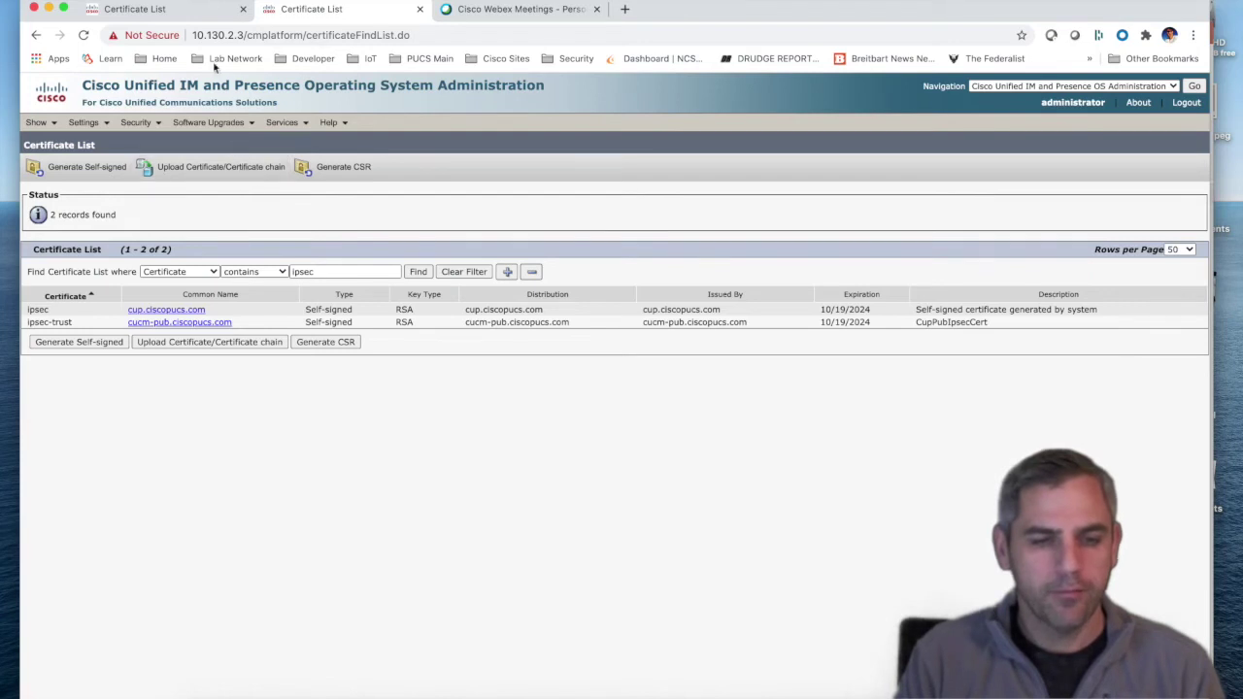
# Step: Go from the publisher's OS Administration to Cisco Unified Serviceability and log in
pyautogui.click(182, 13)
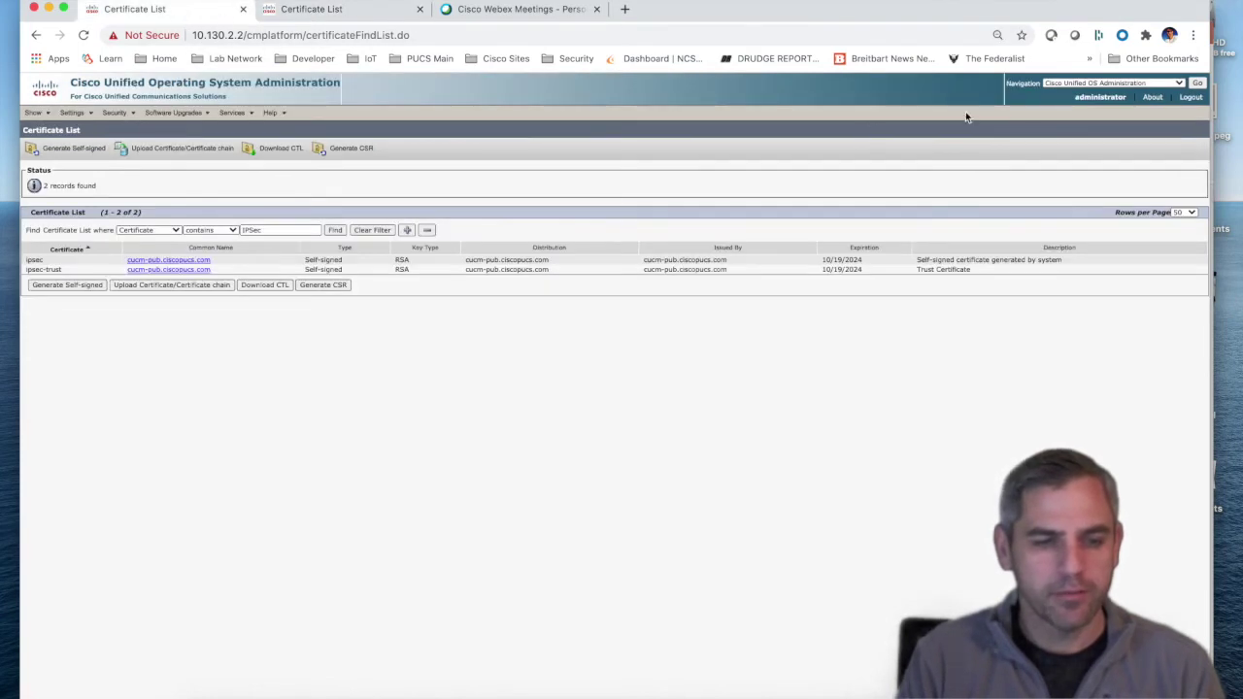
pyautogui.click(1091, 84)
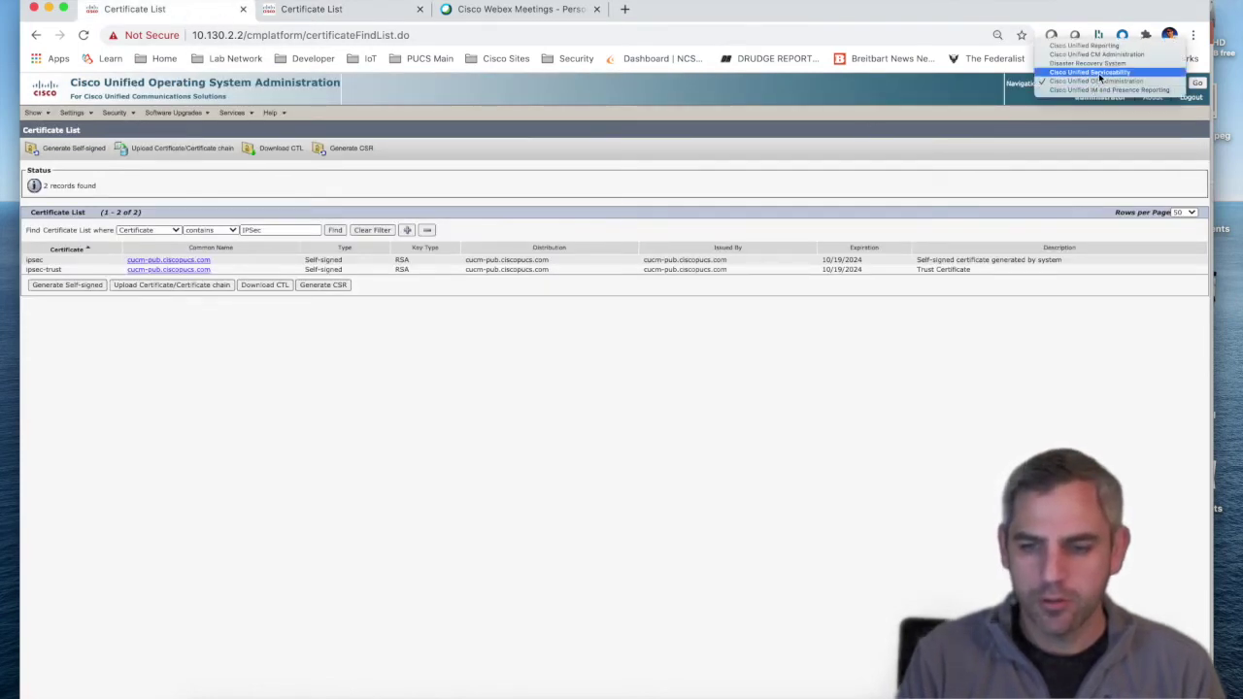
pyautogui.click(1091, 72)
pyautogui.click(1197, 85)
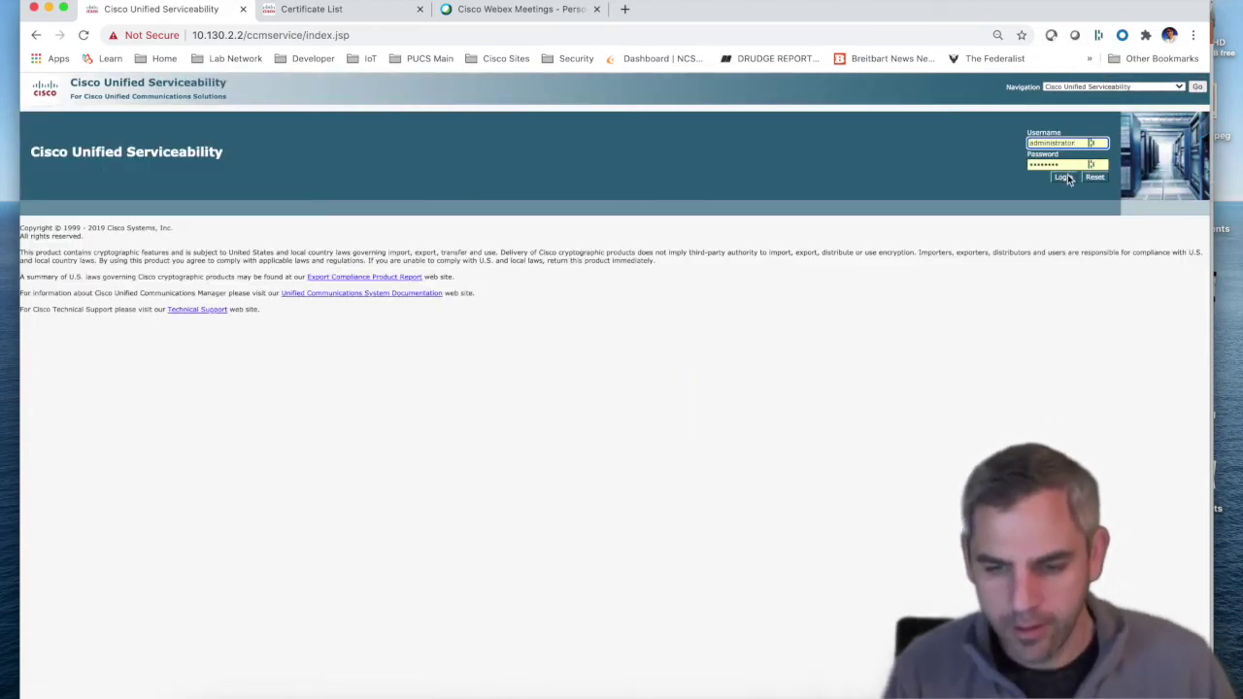
pyautogui.click(1065, 176)
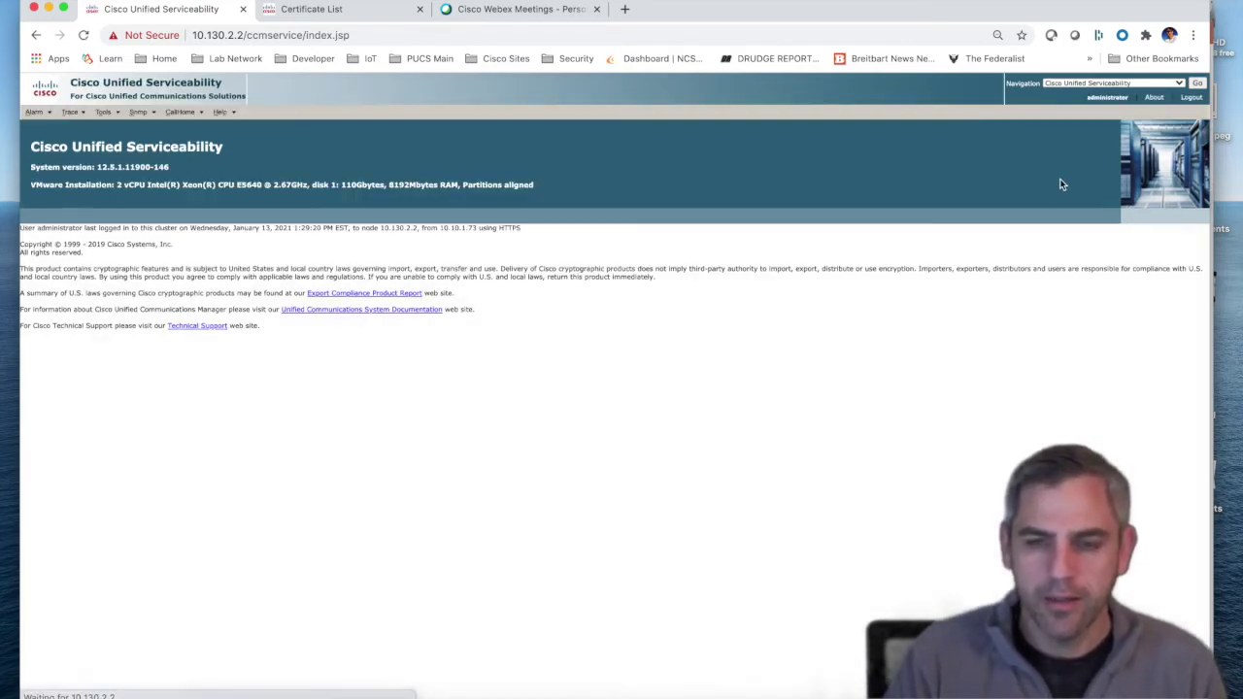
# Step: Show Control Center – Network Services for the cucm-pub Voice/Video server
pyautogui.moveTo(110, 118)
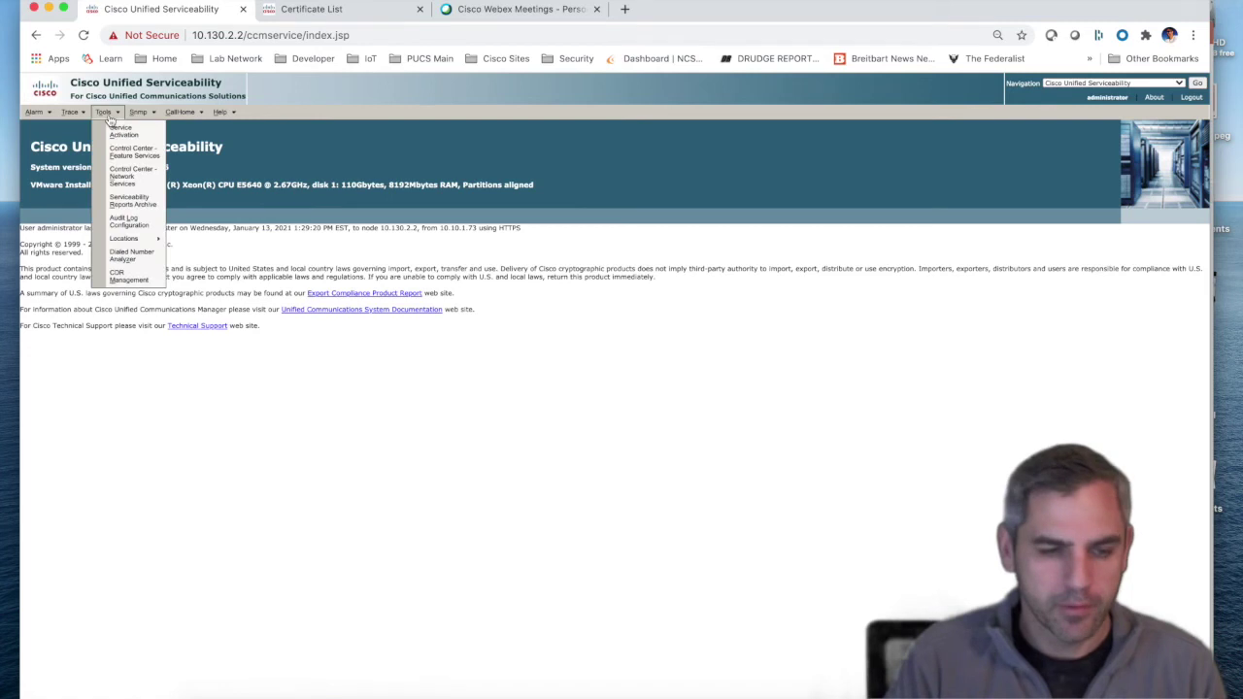
pyautogui.click(124, 176)
pyautogui.click(142, 188)
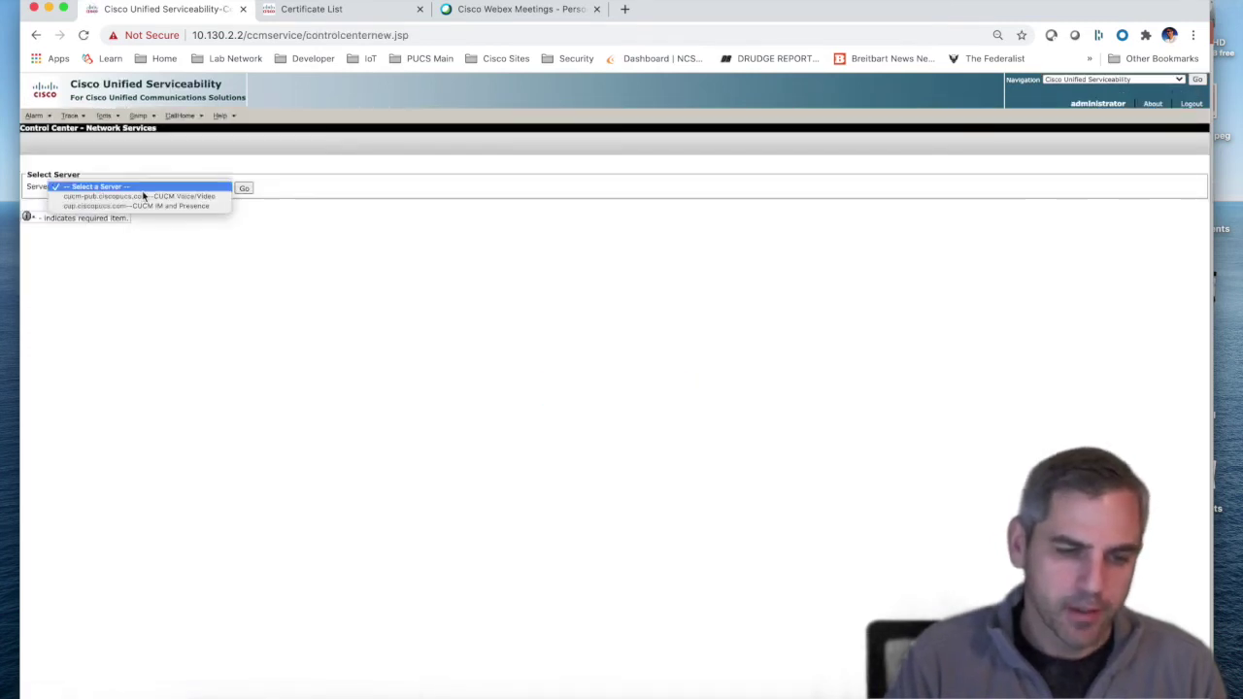
pyautogui.click(144, 199)
pyautogui.click(244, 188)
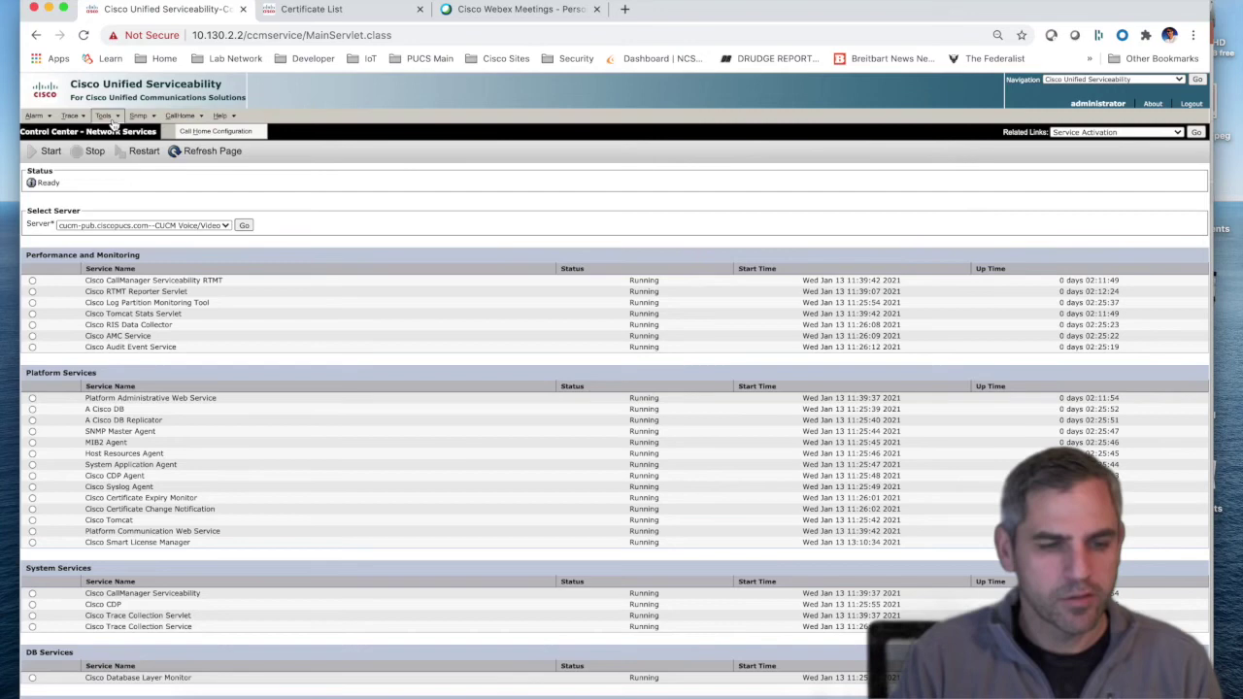
pyautogui.moveTo(105, 119)
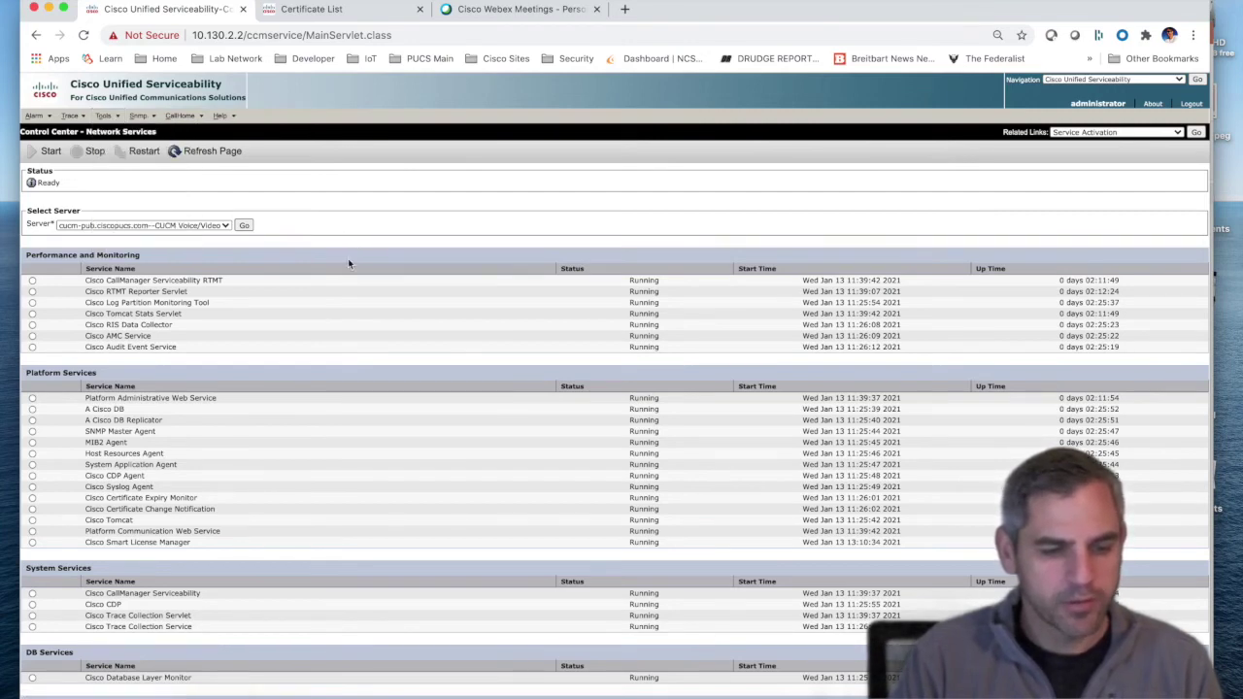
pyautogui.scroll(-2, 218, 420)
pyautogui.scroll(-4, 219, 420)
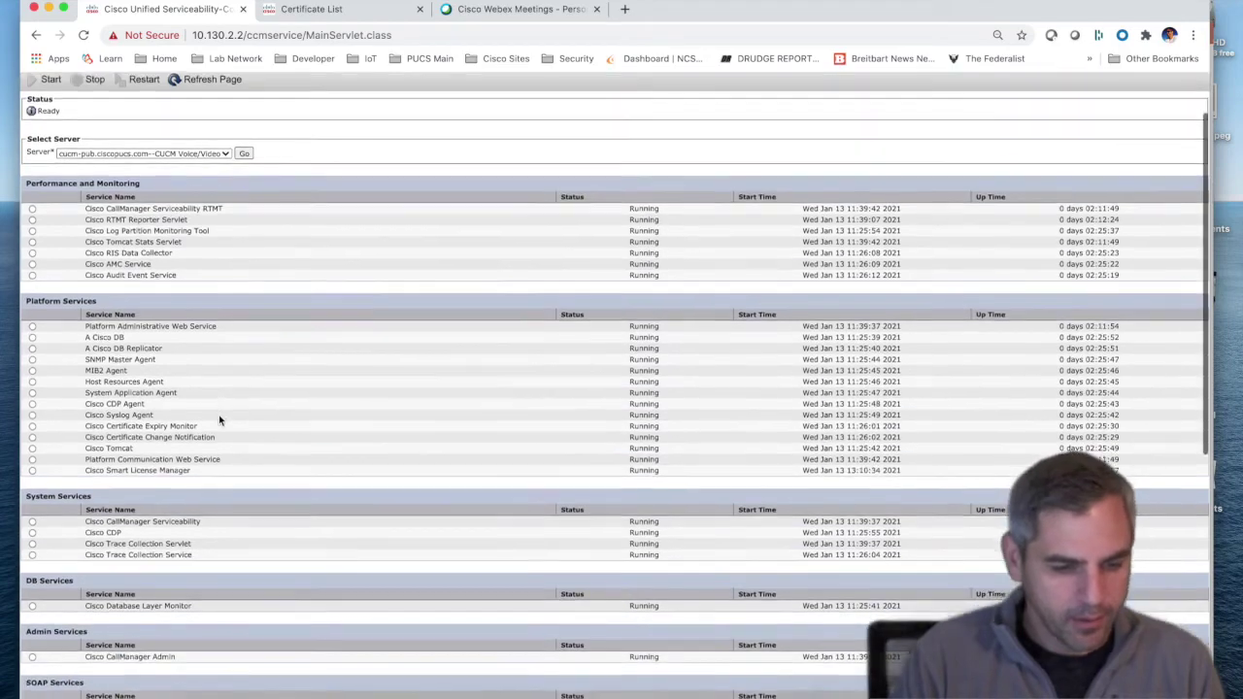
pyautogui.scroll(-1, 218, 420)
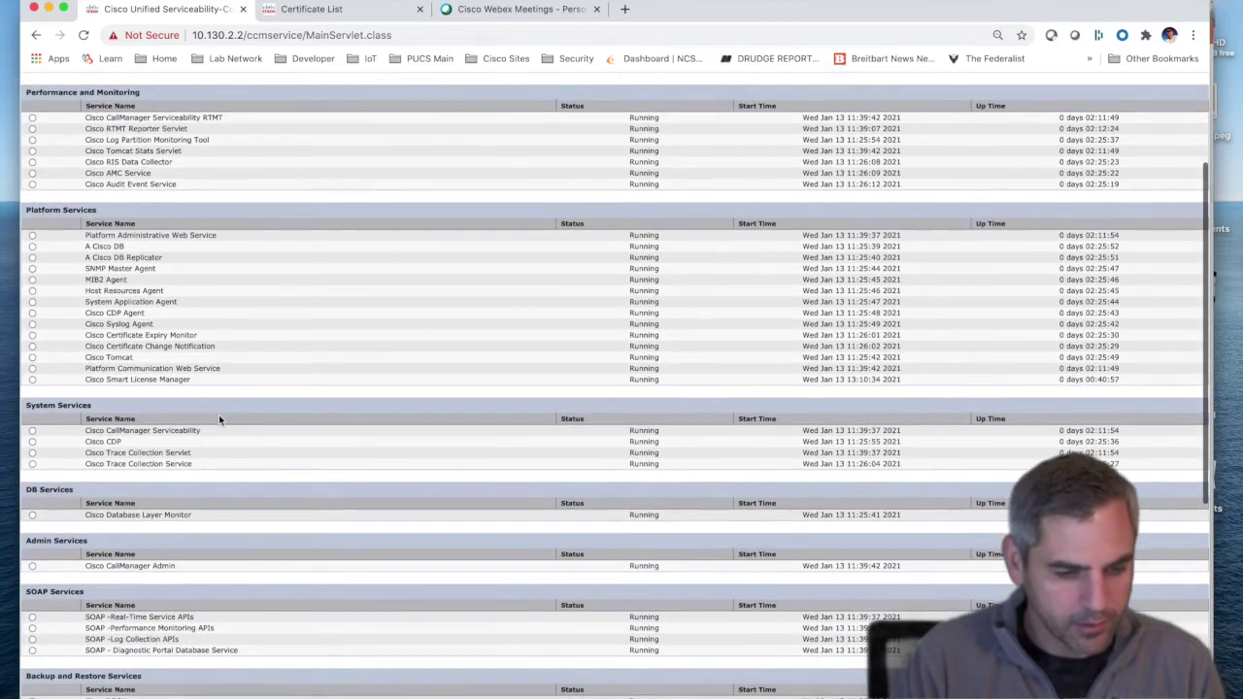
pyautogui.scroll(-6, 219, 419)
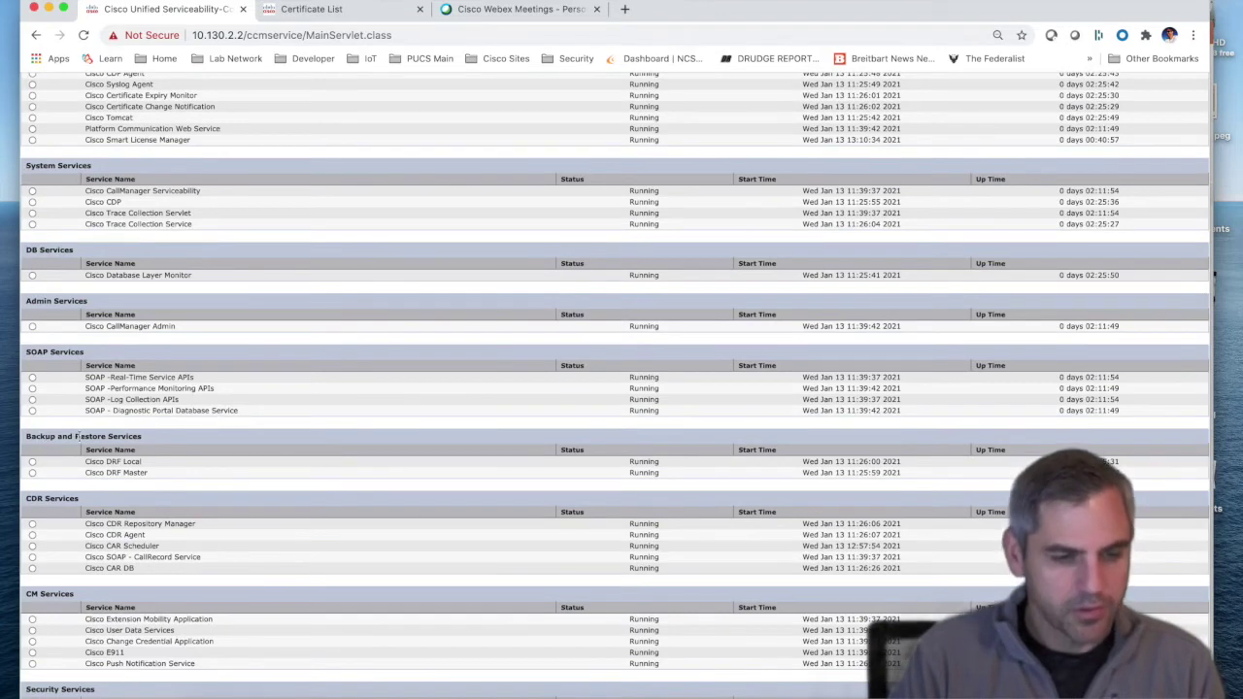
pyautogui.moveTo(86, 462); pyautogui.dragTo(165, 463)
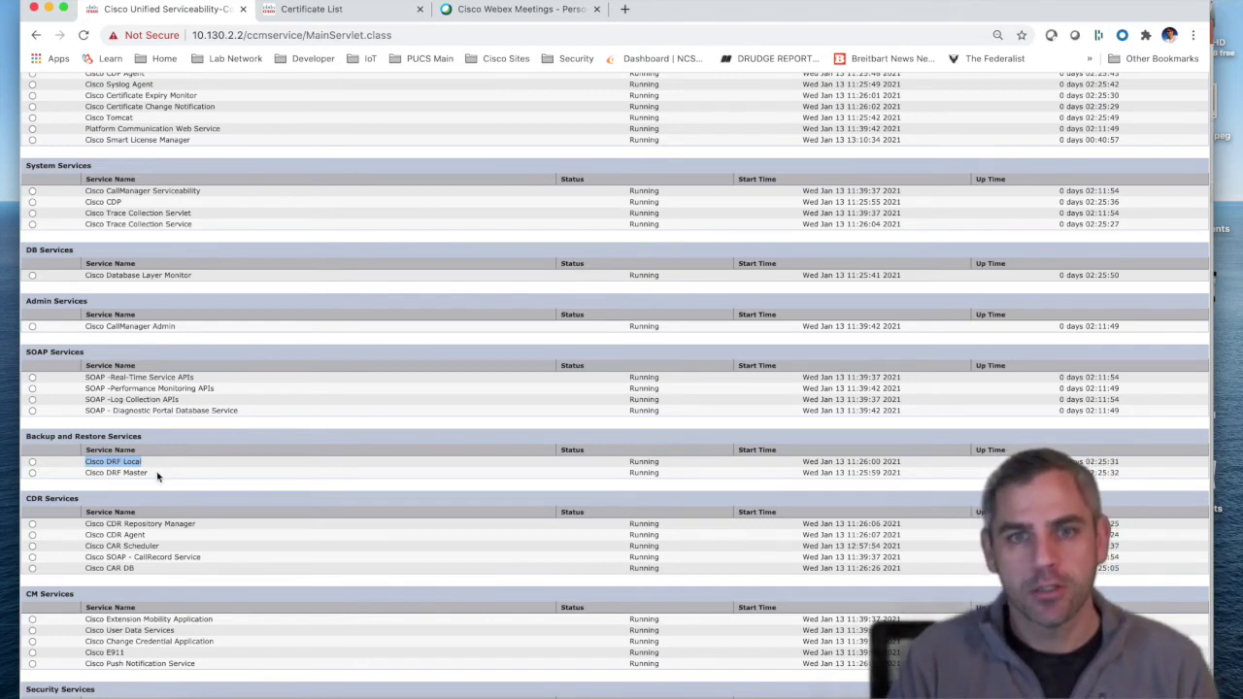
pyautogui.moveTo(157, 472); pyautogui.dragTo(83, 479)
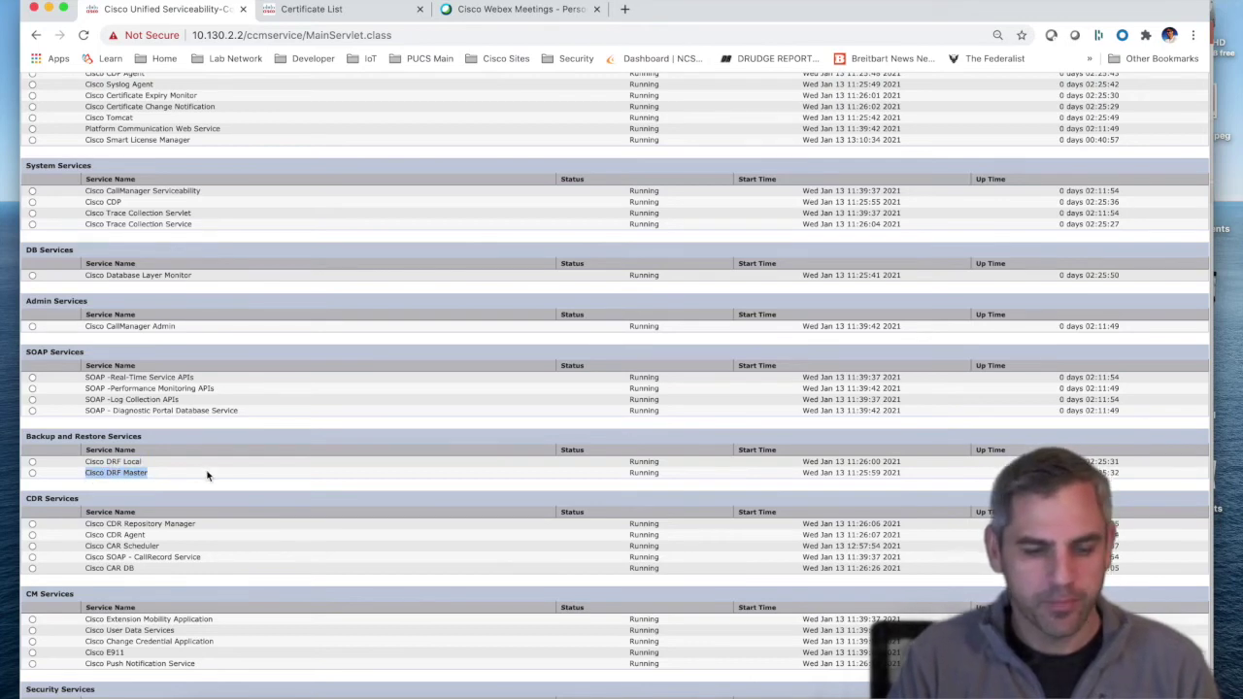
pyautogui.scroll(2, 207, 476)
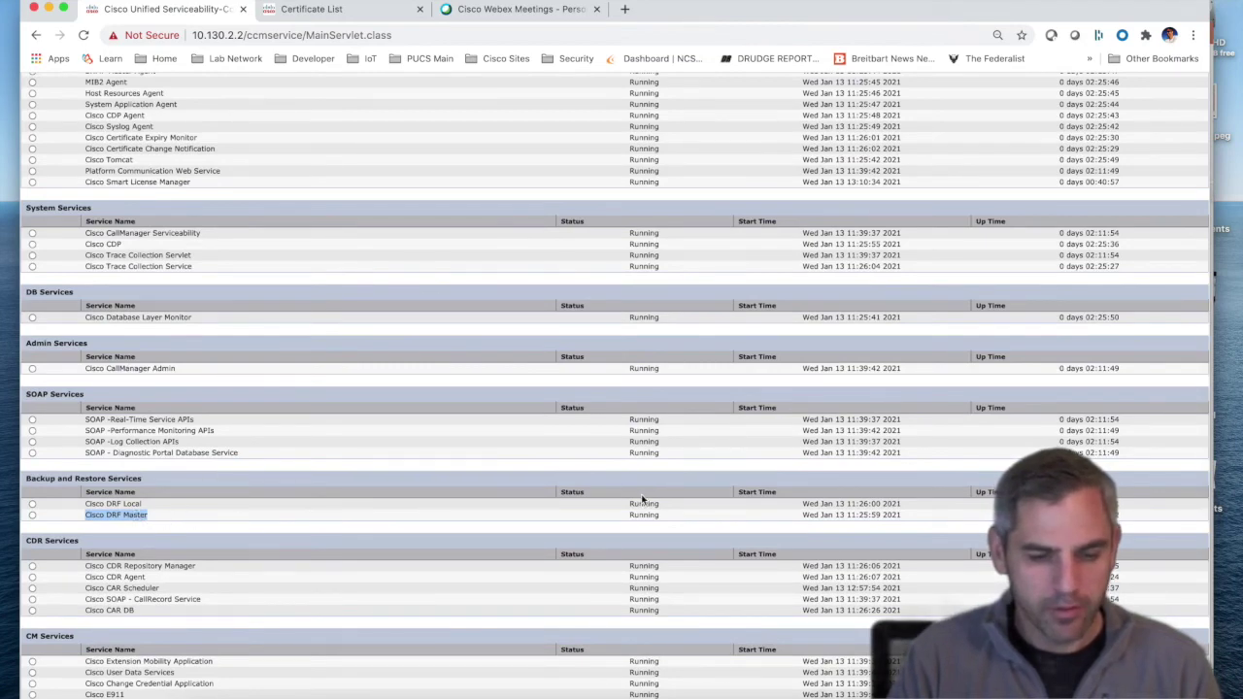
pyautogui.moveTo(628, 503); pyautogui.dragTo(671, 512)
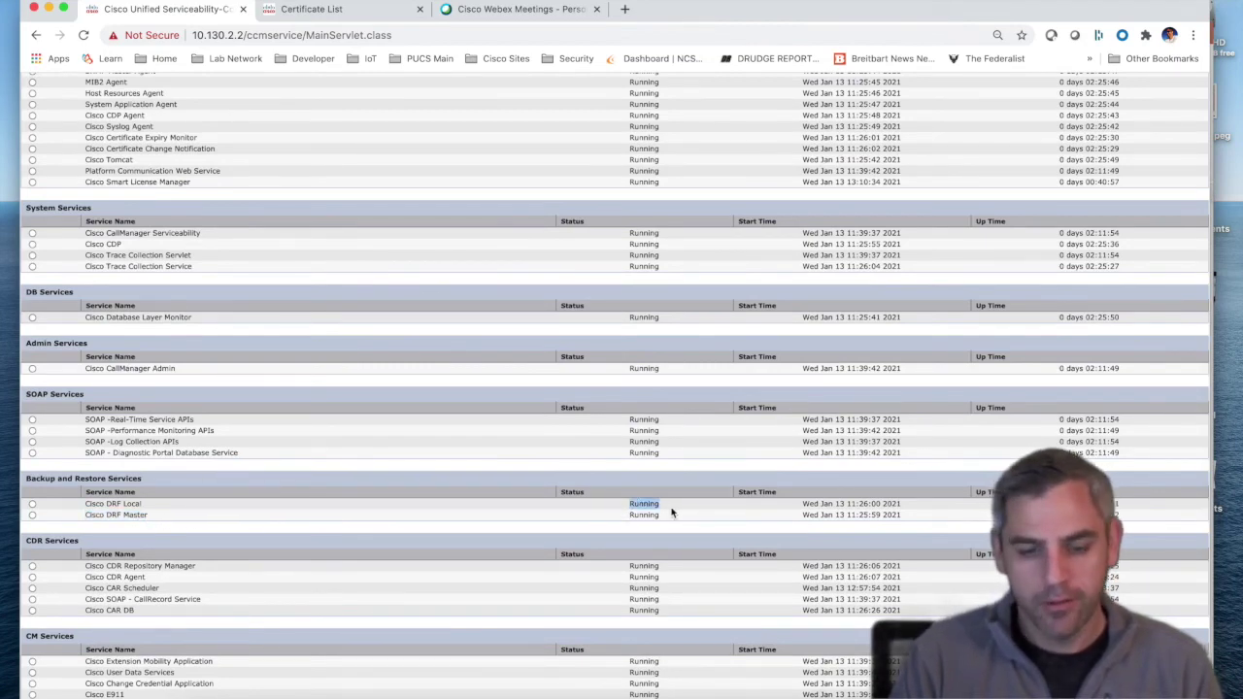
pyautogui.scroll(10, 673, 513)
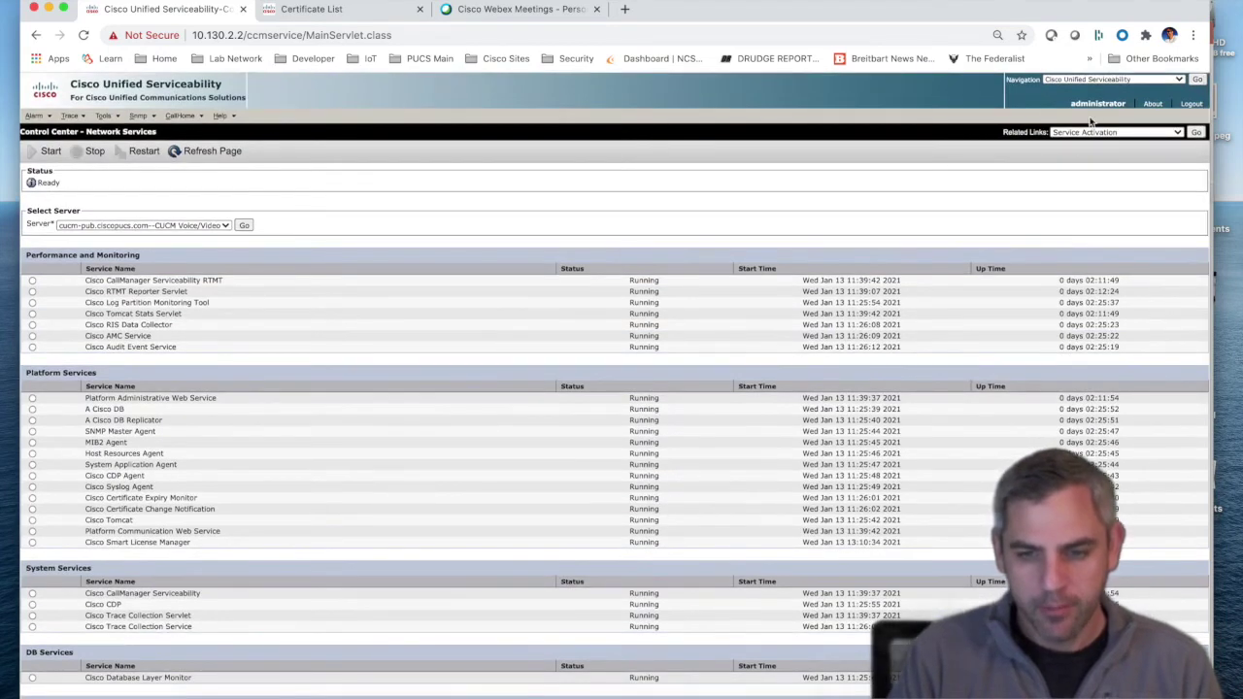
pyautogui.click(1126, 80)
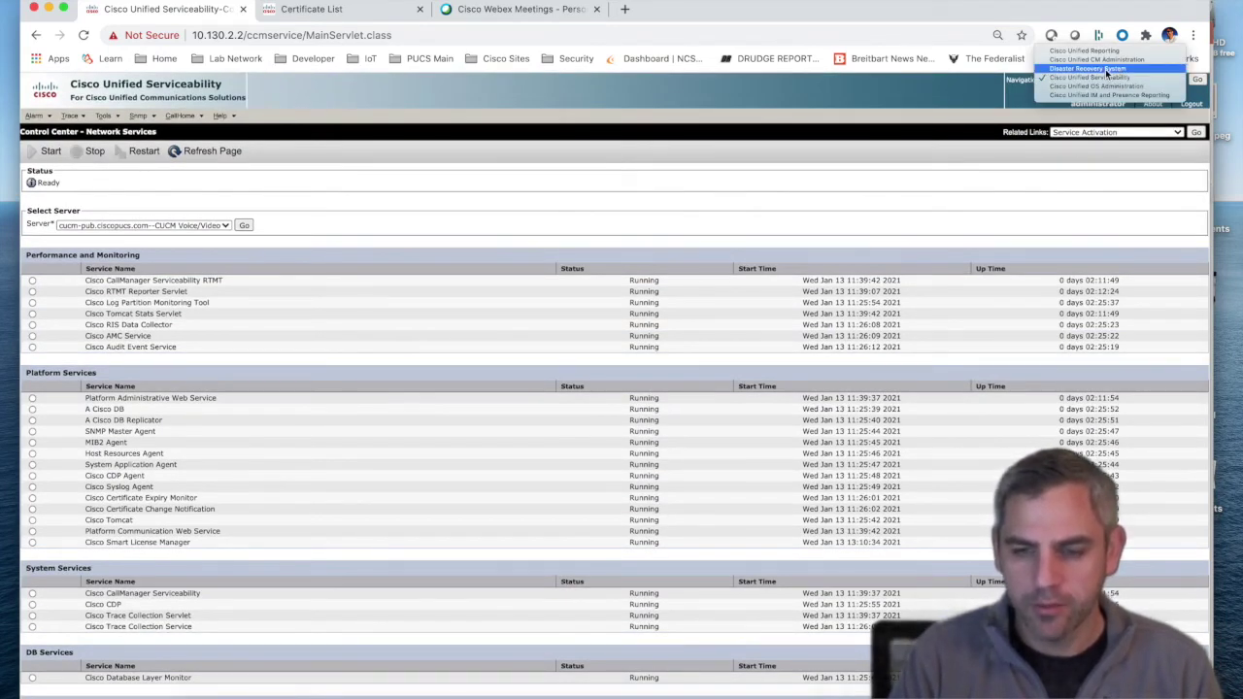
# Step: Open the Disaster Recovery System login, replace the autofilled administrator password, and sign in
pyautogui.click(1107, 70)
pyautogui.click(1197, 79)
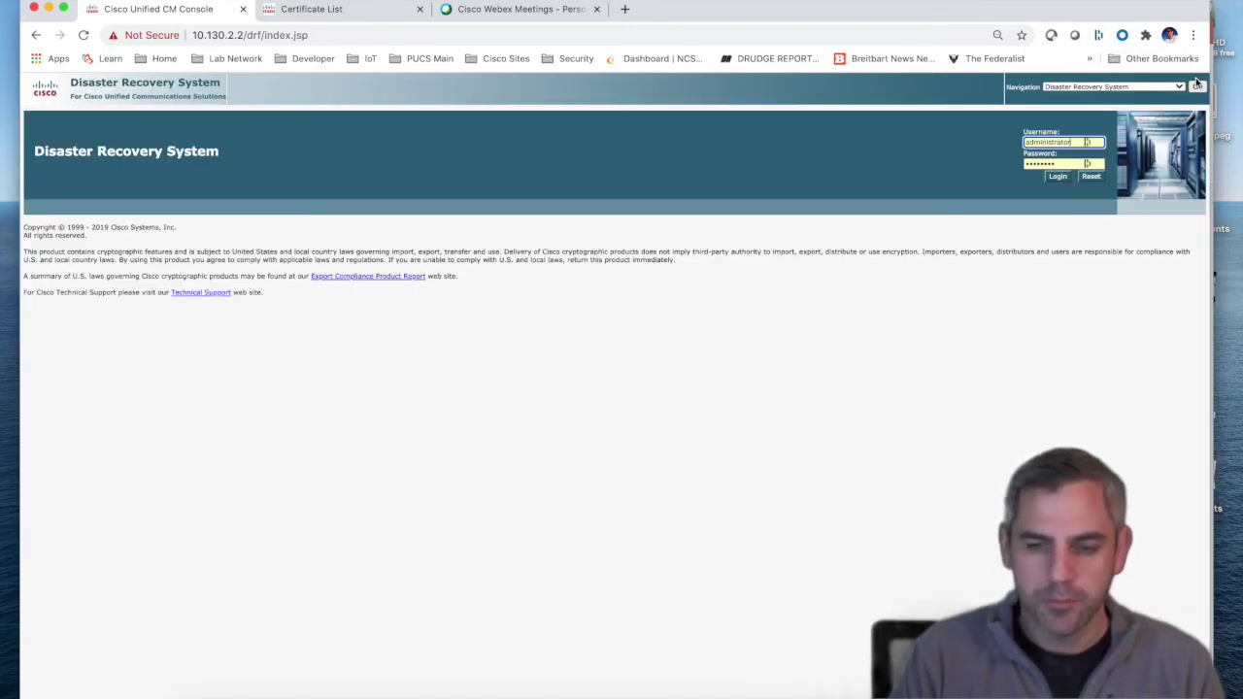
pyautogui.click(1059, 163)
pyautogui.moveTo(1060, 163); pyautogui.dragTo(998, 164)
pyautogui.press('BackSpace')
pyautogui.write('c')
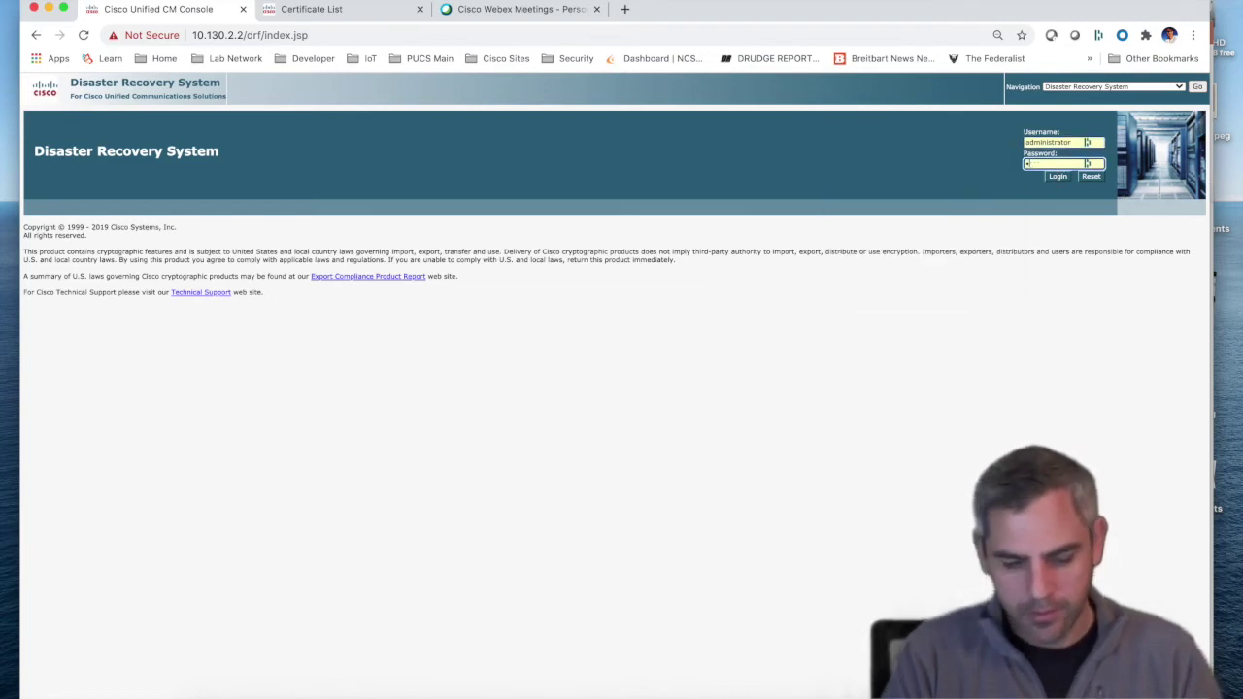
pyautogui.press('BackSpace')
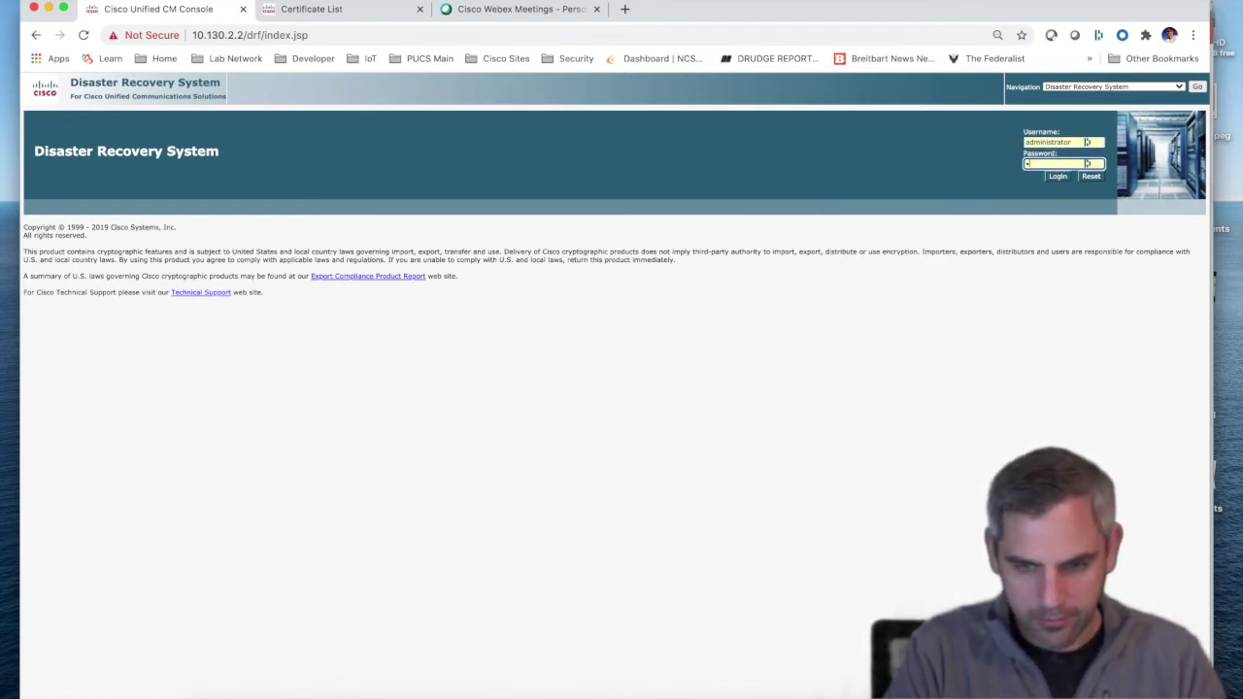
pyautogui.write('cisc')
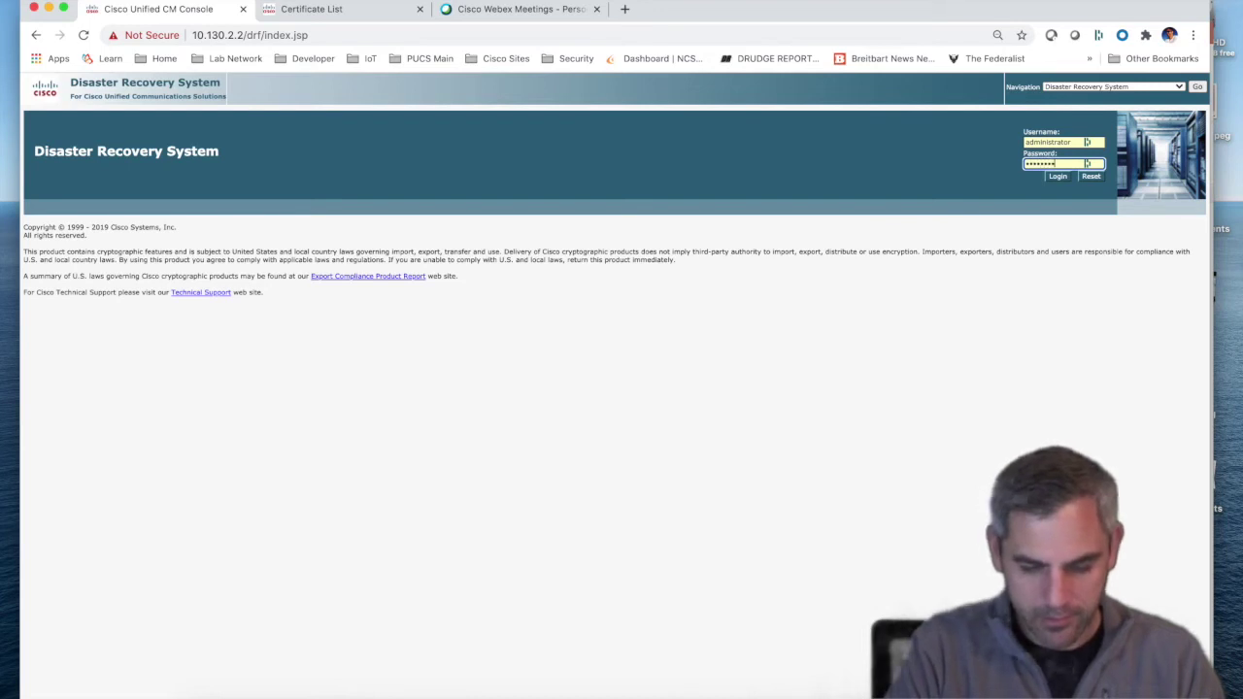
pyautogui.press('Return')
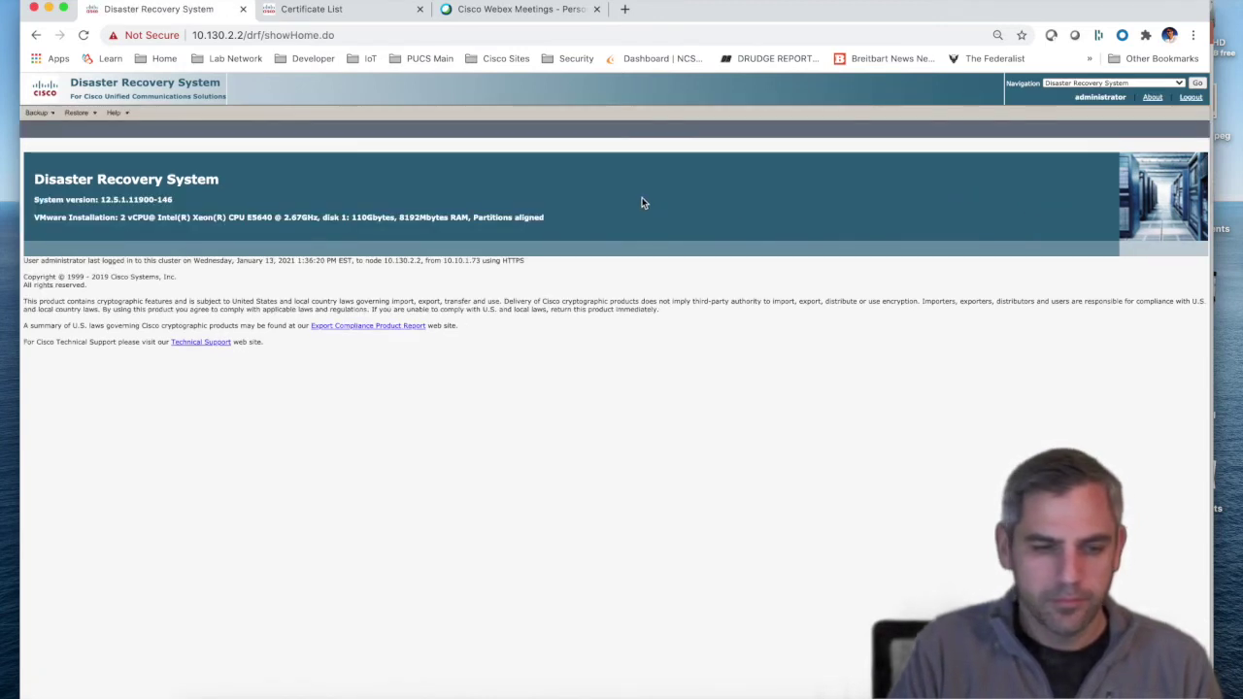
pyautogui.moveTo(41, 114)
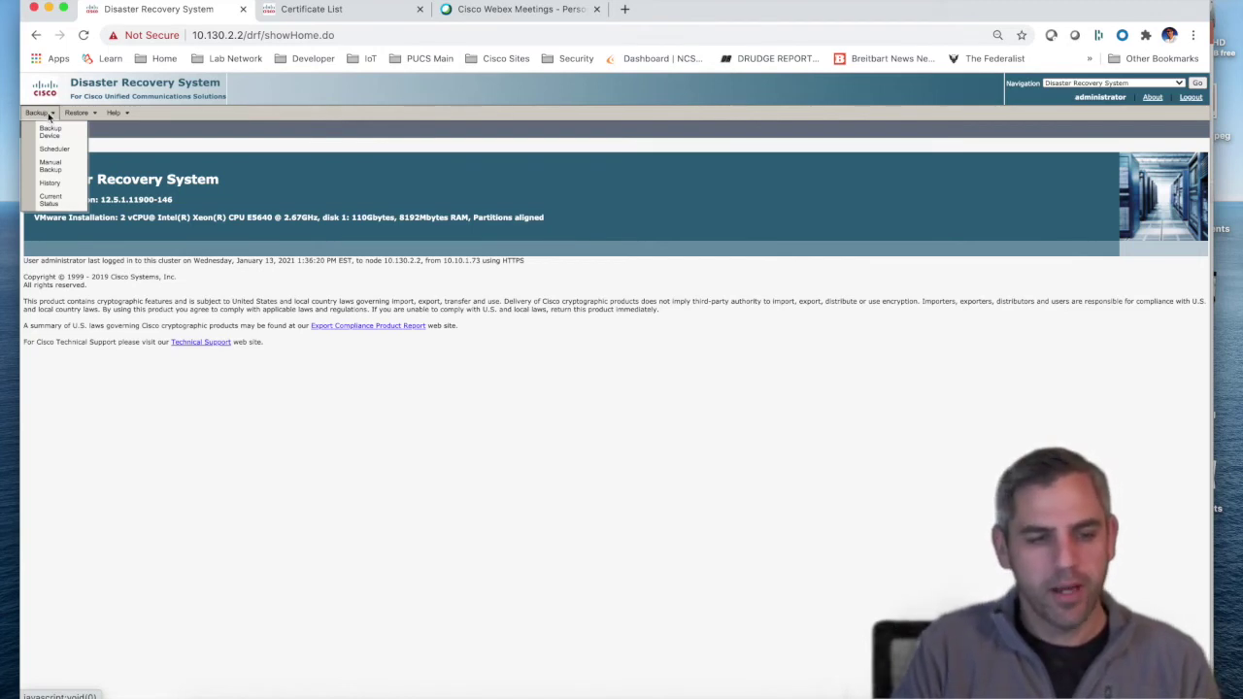
pyautogui.moveTo(83, 117)
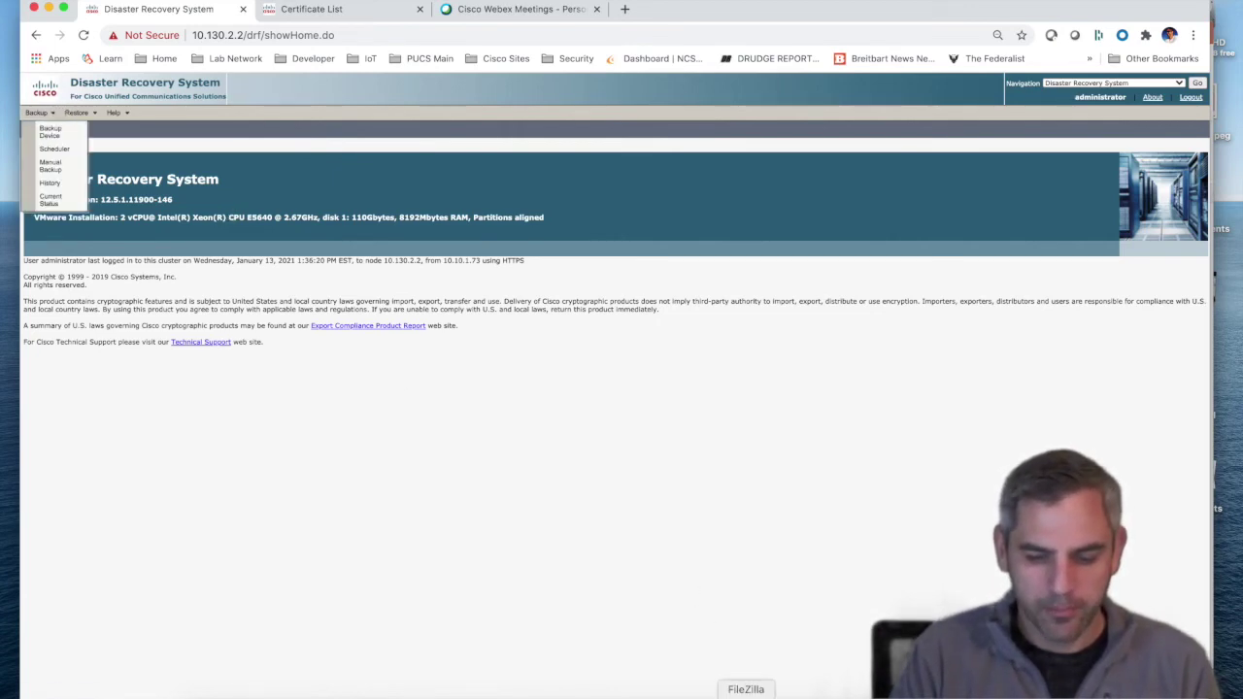
pyautogui.click(746, 695)
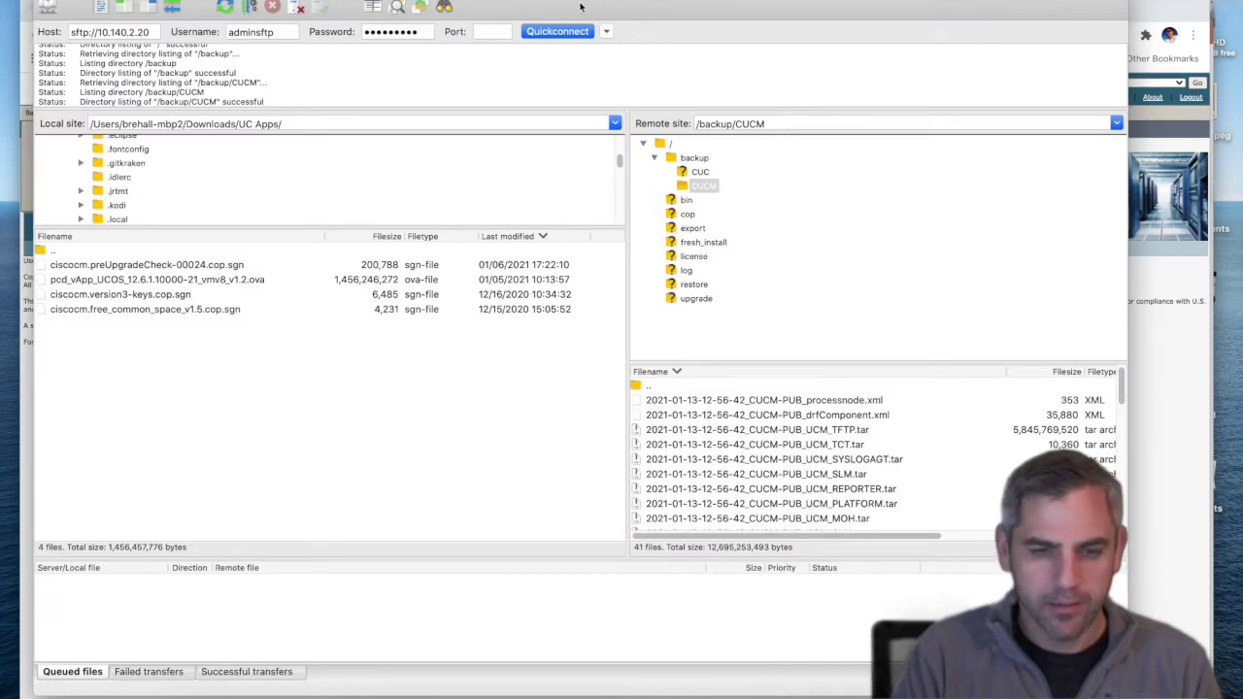
# Step: Review the SFTP host, username and stored password in FileZilla
pyautogui.moveTo(580, 7); pyautogui.dragTo(630, 15)
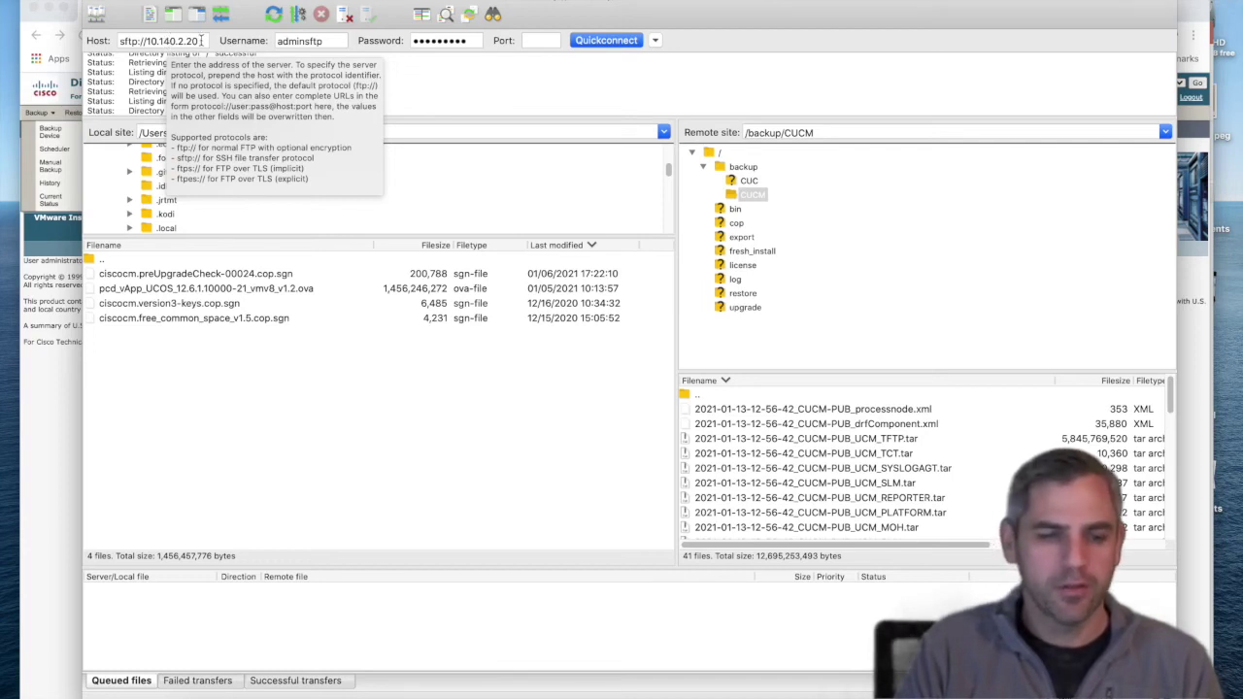
pyautogui.moveTo(330, 42); pyautogui.dragTo(275, 42)
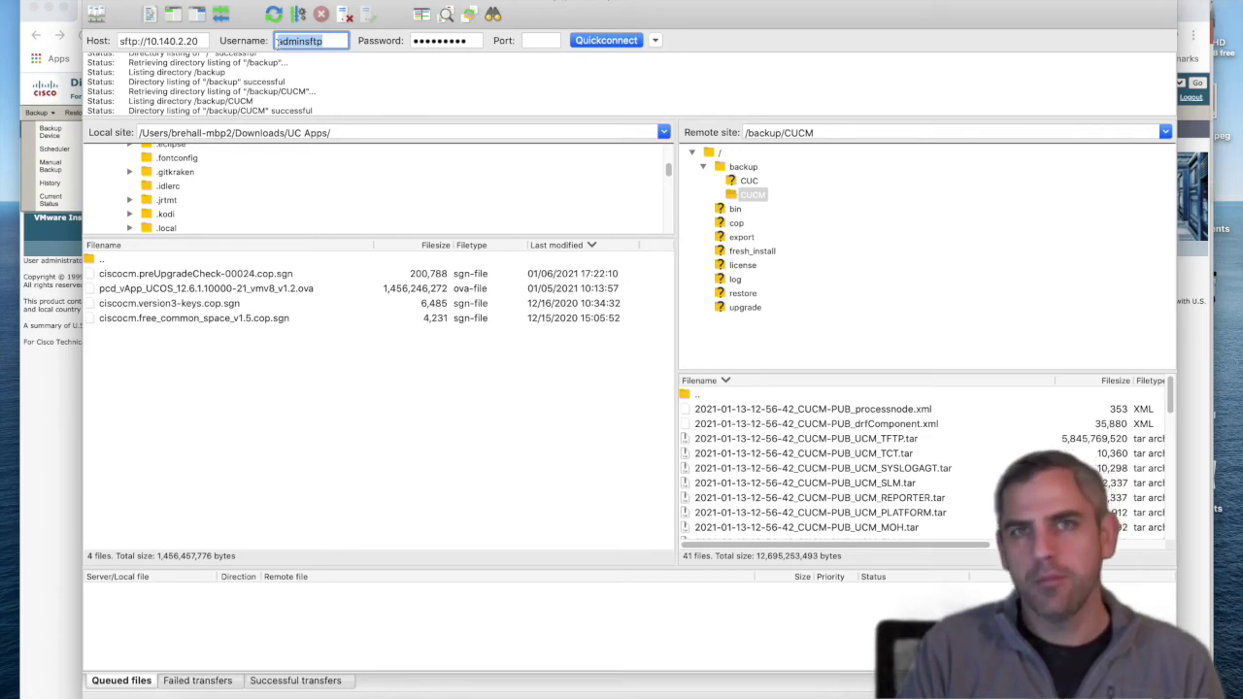
pyautogui.click(431, 40)
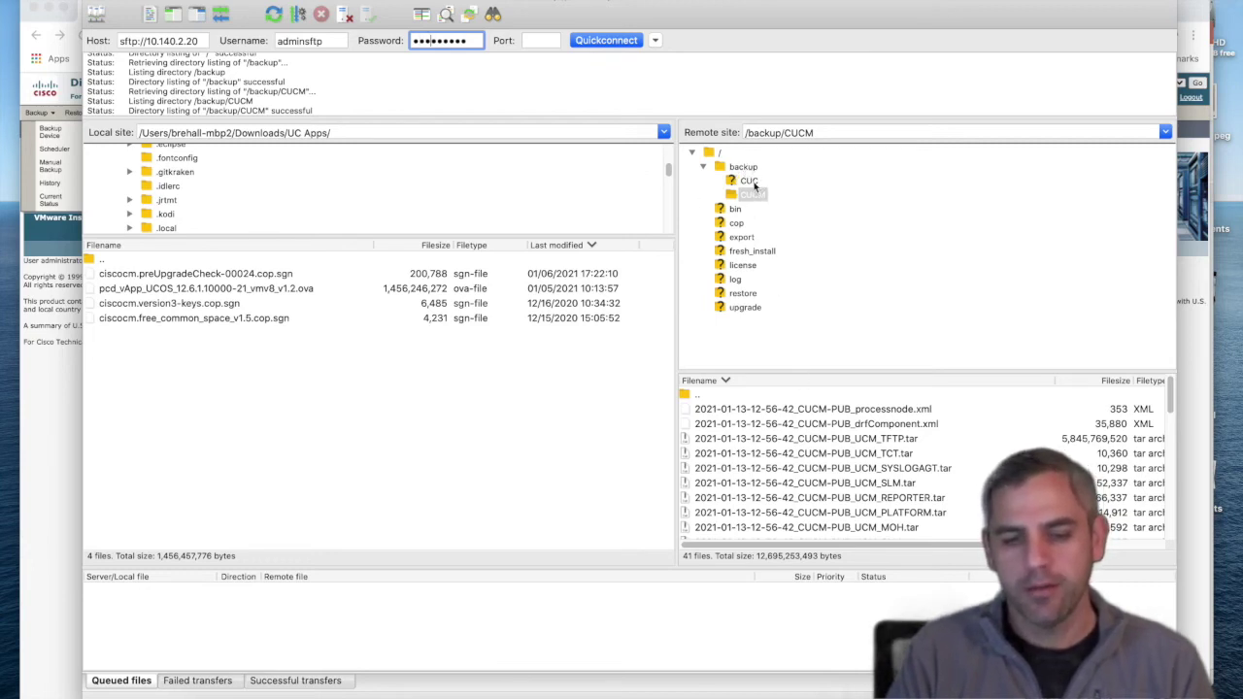
# Step: Compare the CUC and CUCM backup files under /backup, then return to Disaster Recovery System
pyautogui.click(754, 183)
pyautogui.click(755, 194)
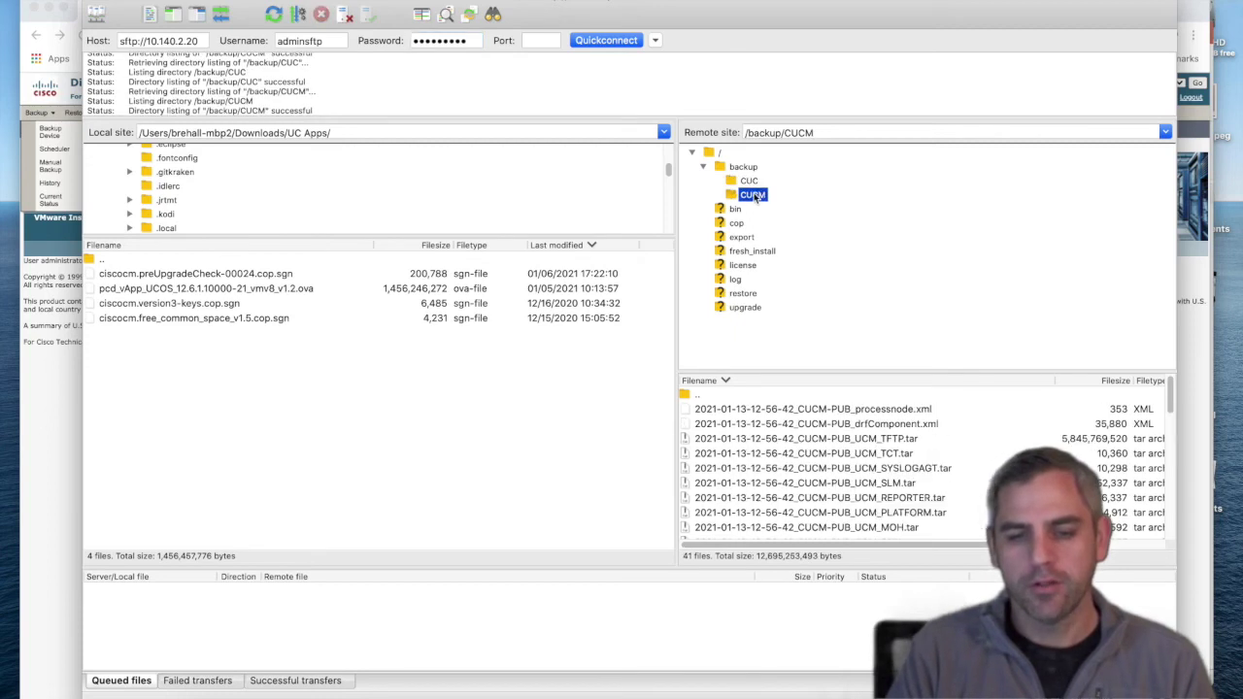
pyautogui.click(753, 183)
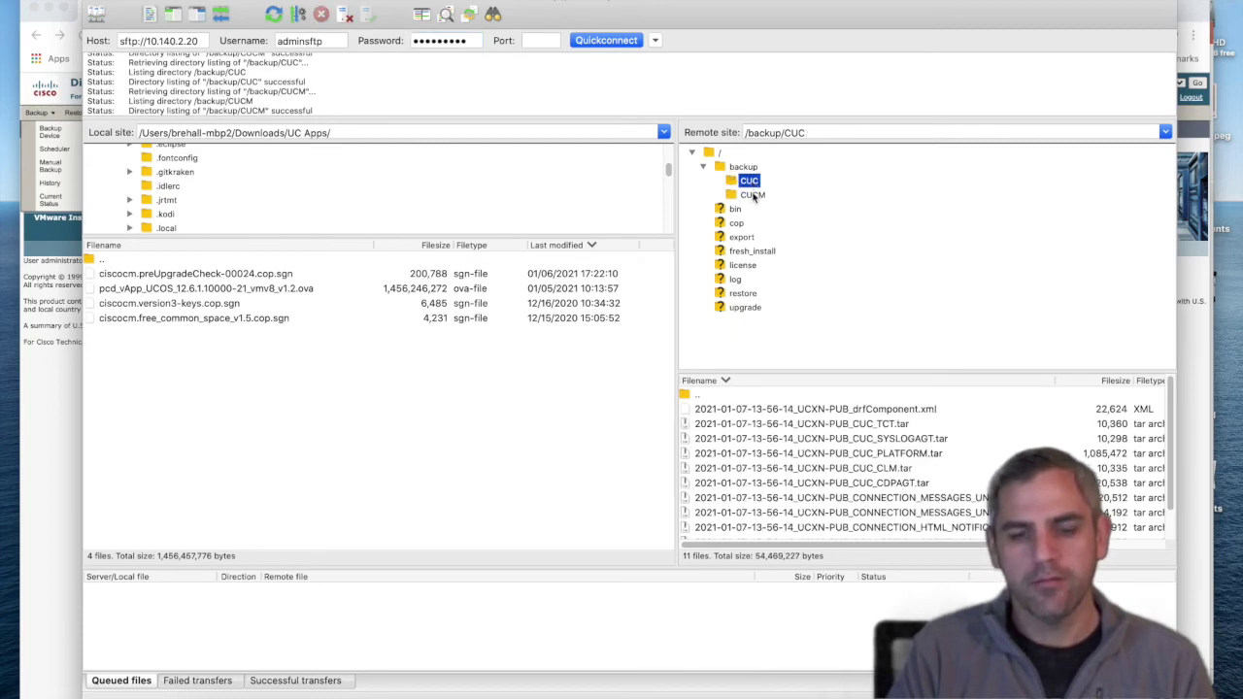
pyautogui.click(755, 194)
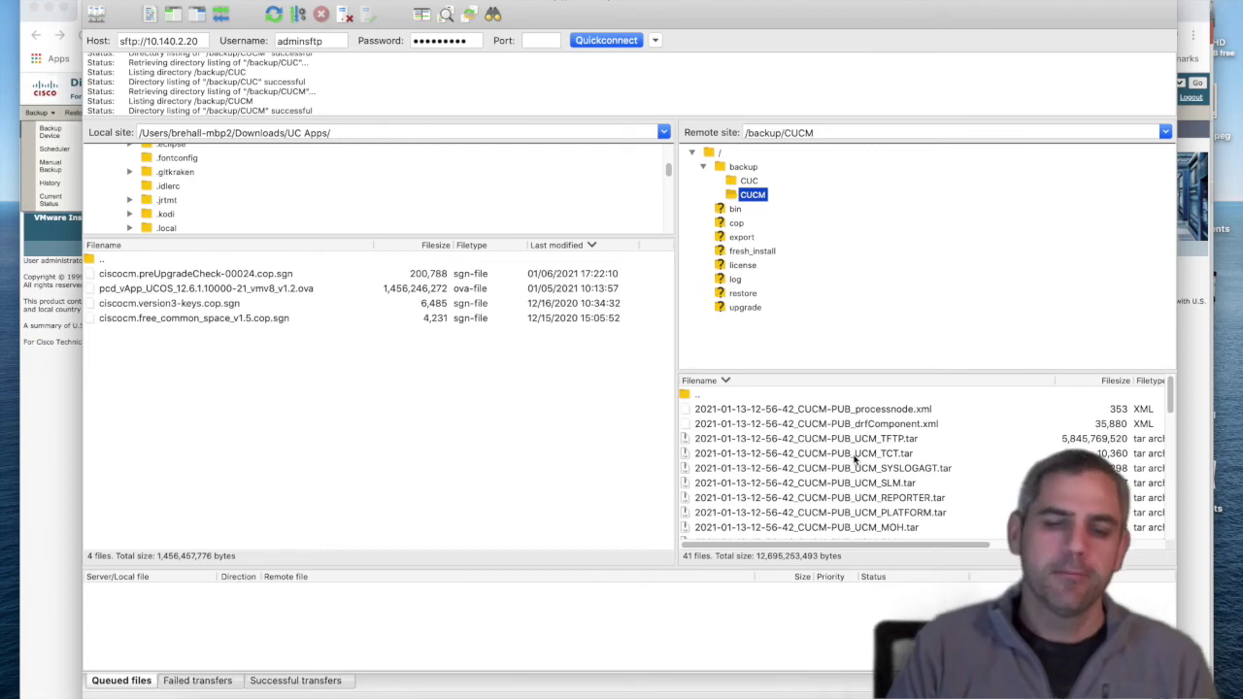
pyautogui.click(750, 182)
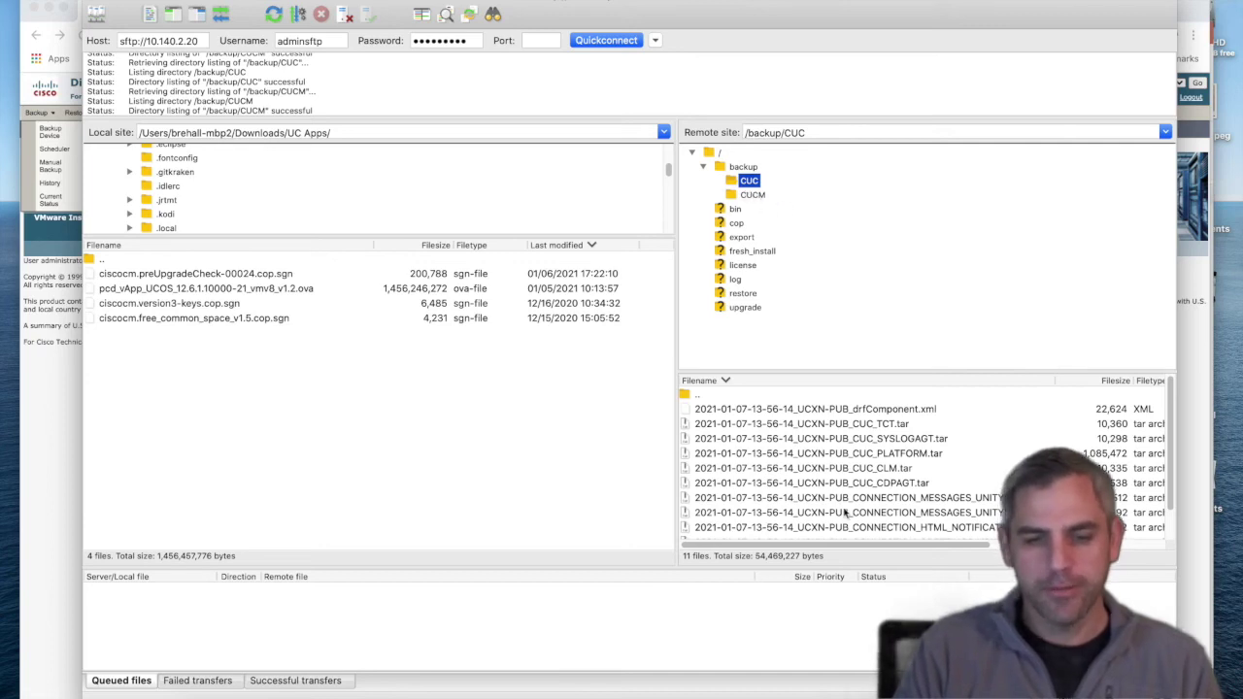
pyautogui.click(51, 414)
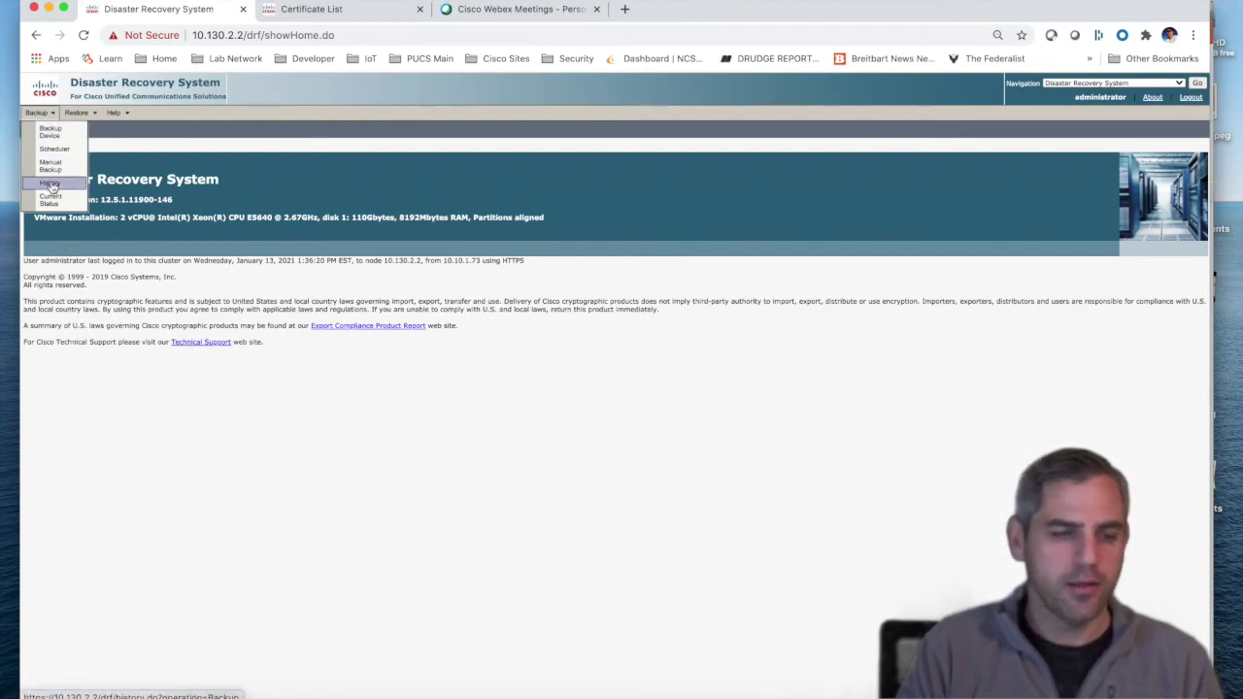
pyautogui.click(50, 184)
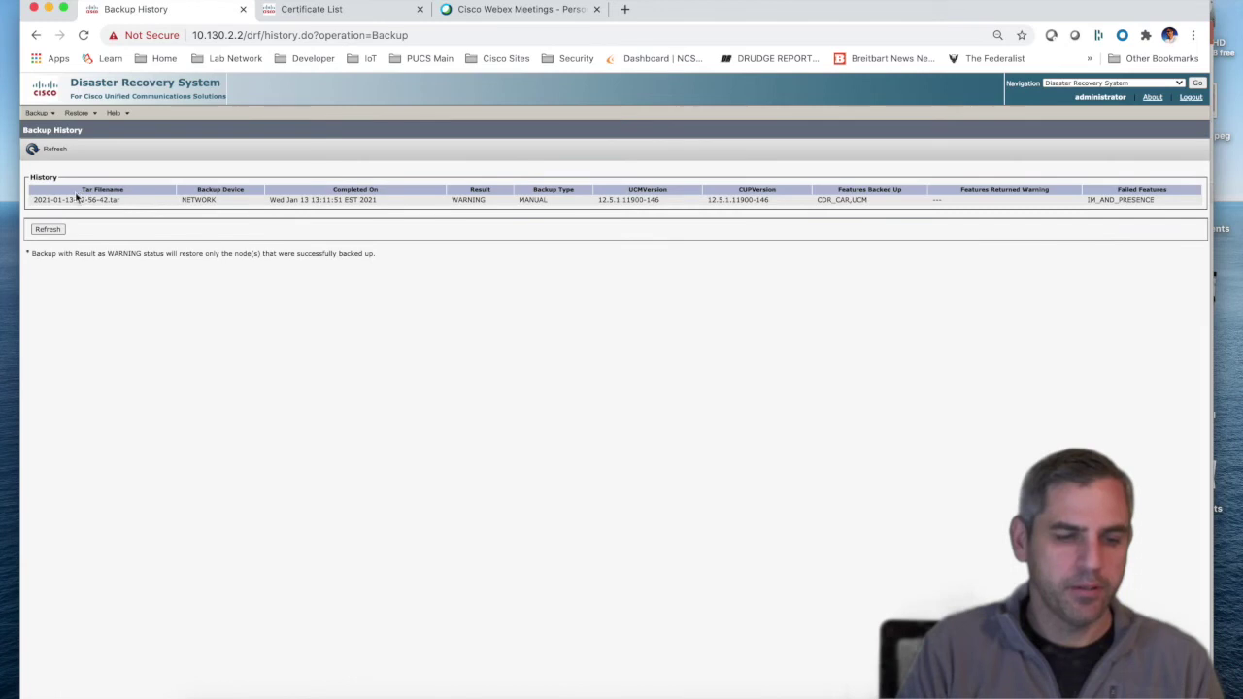
pyautogui.moveTo(54, 199); pyautogui.dragTo(380, 199)
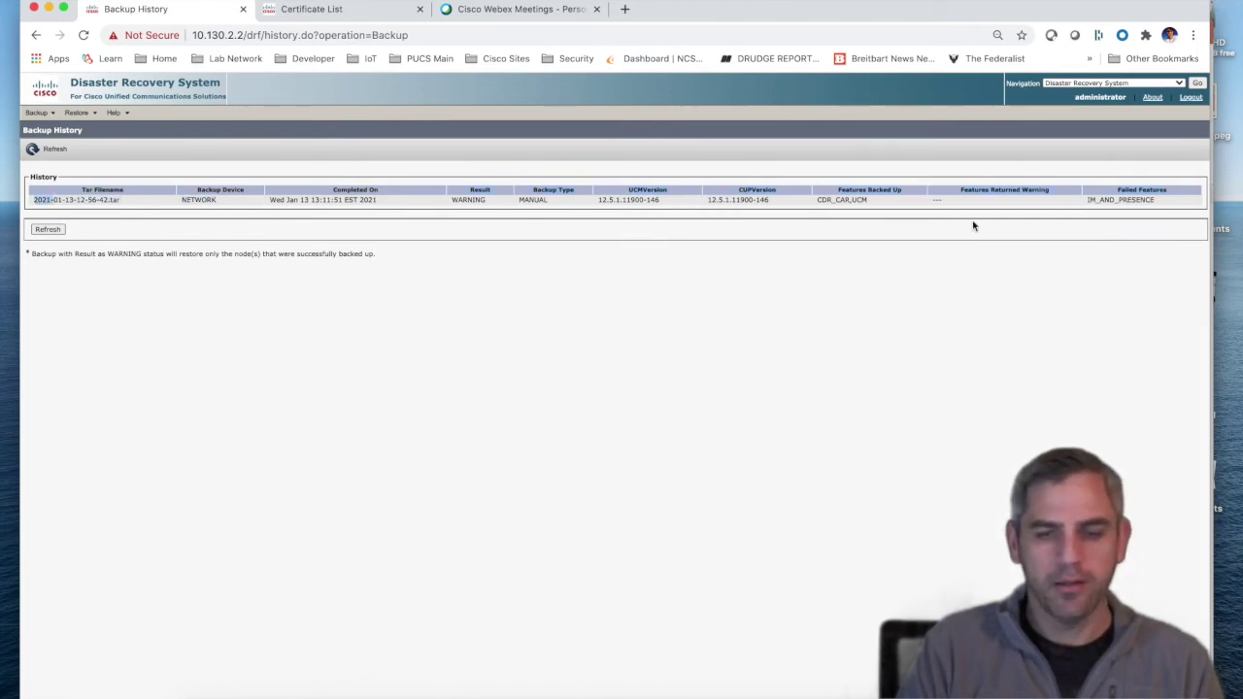
pyautogui.moveTo(1089, 199); pyautogui.dragTo(1158, 203)
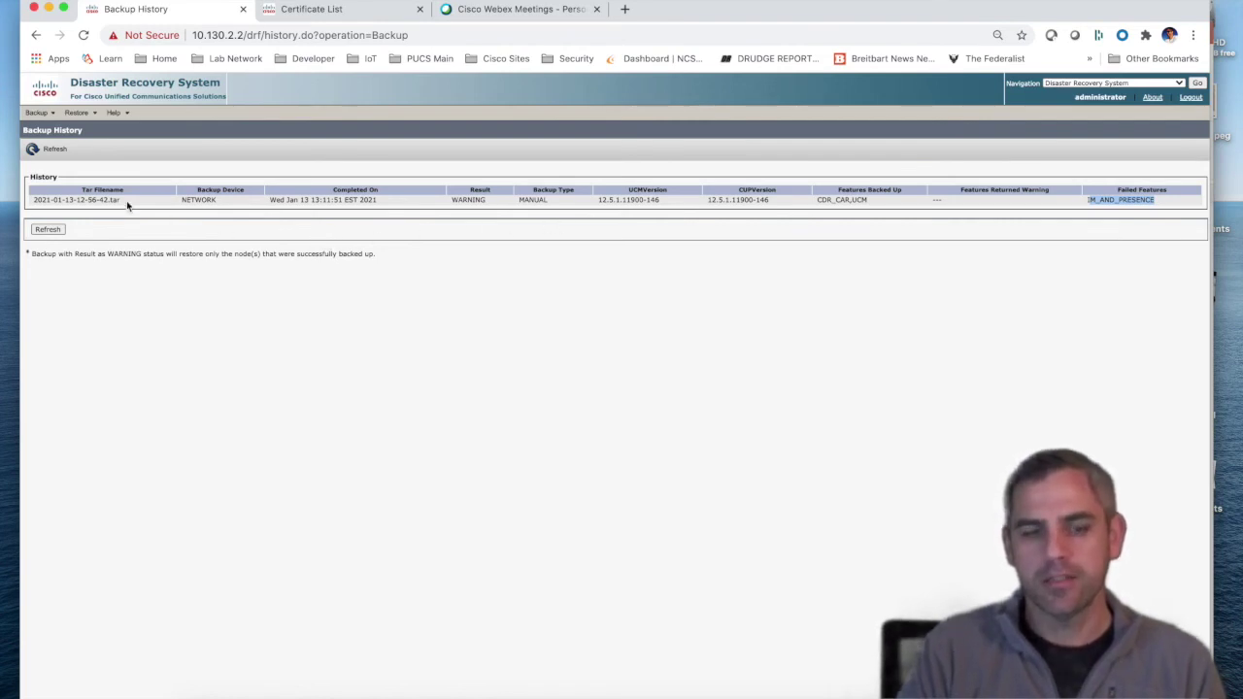
pyautogui.click(39, 113)
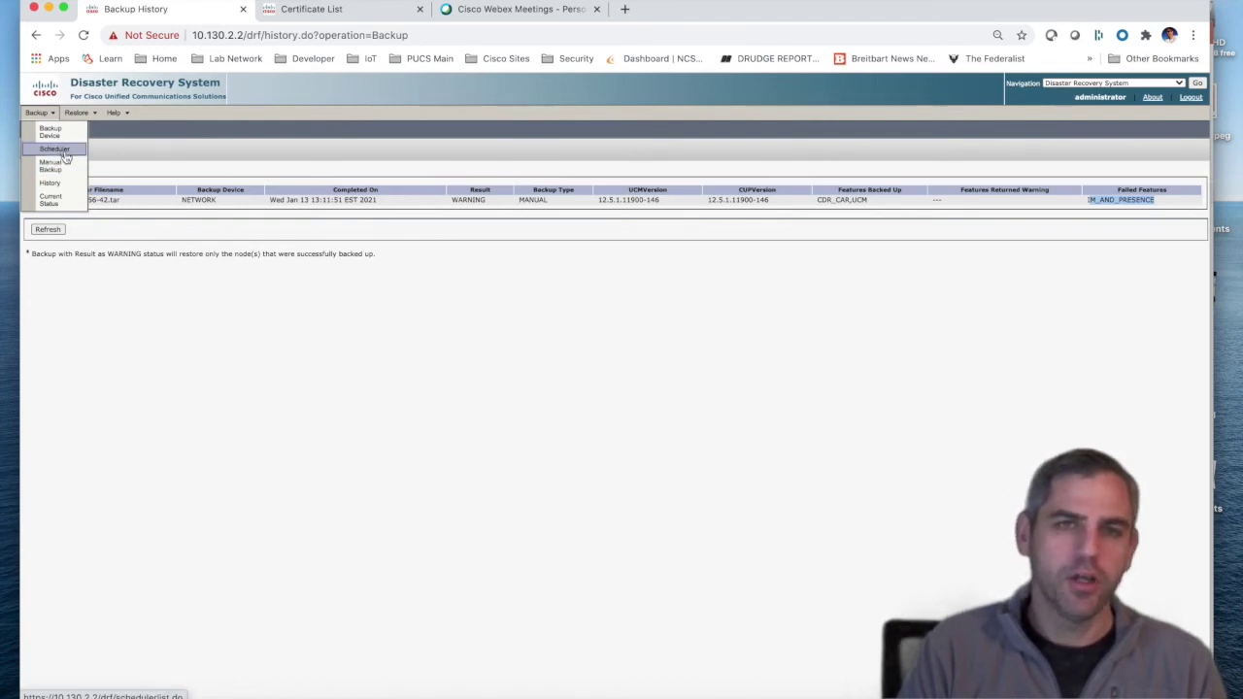
# Step: Review the MonthlyFSTP and WeeklyPCD schedules and WeeklyPCD's /backup/CUCM device path
pyautogui.click(65, 152)
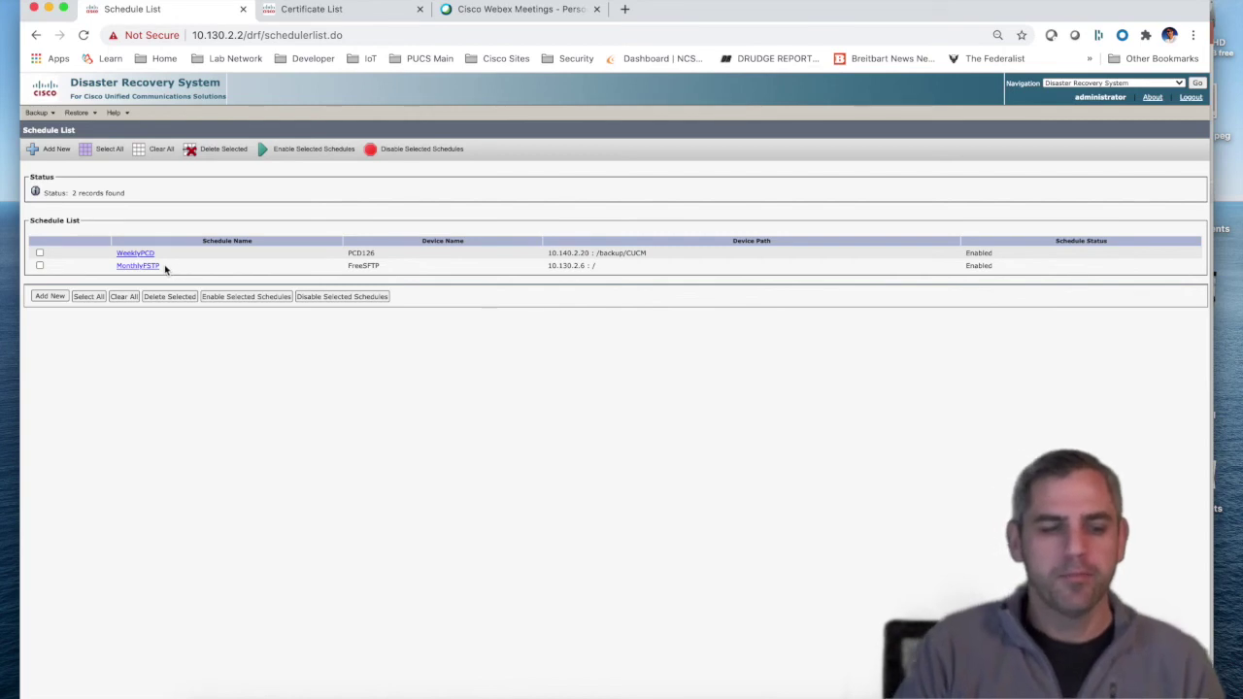
pyautogui.moveTo(164, 266); pyautogui.dragTo(113, 272)
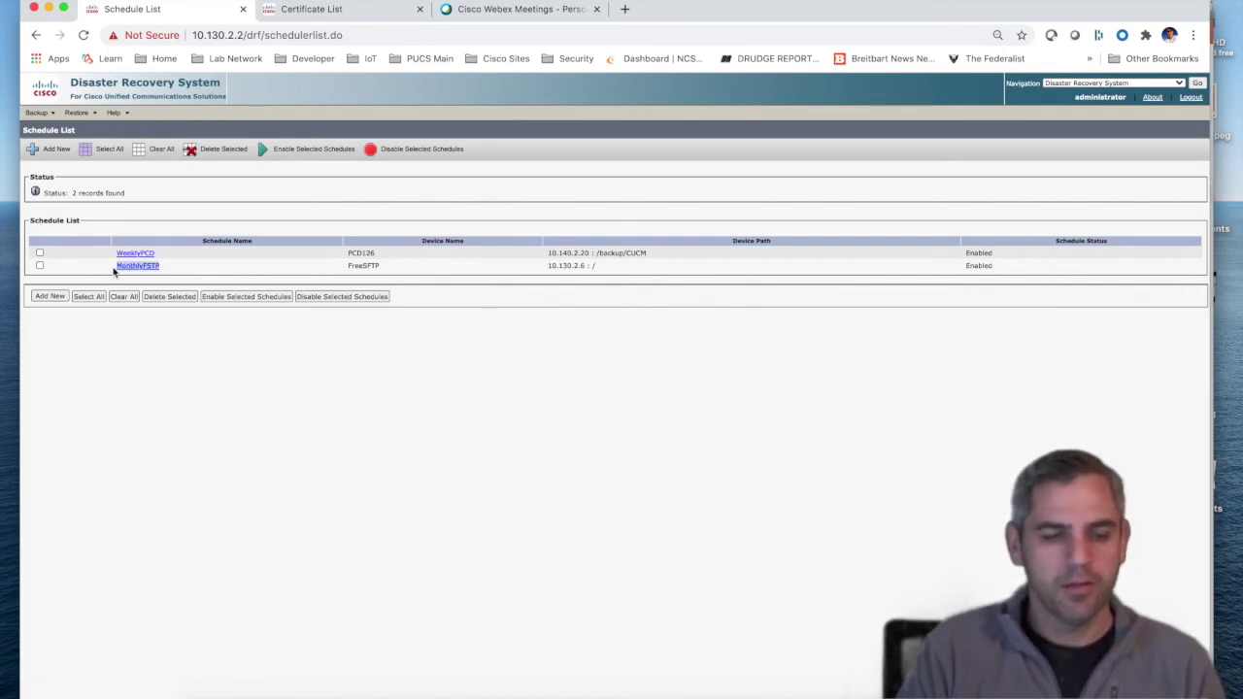
pyautogui.click(173, 260)
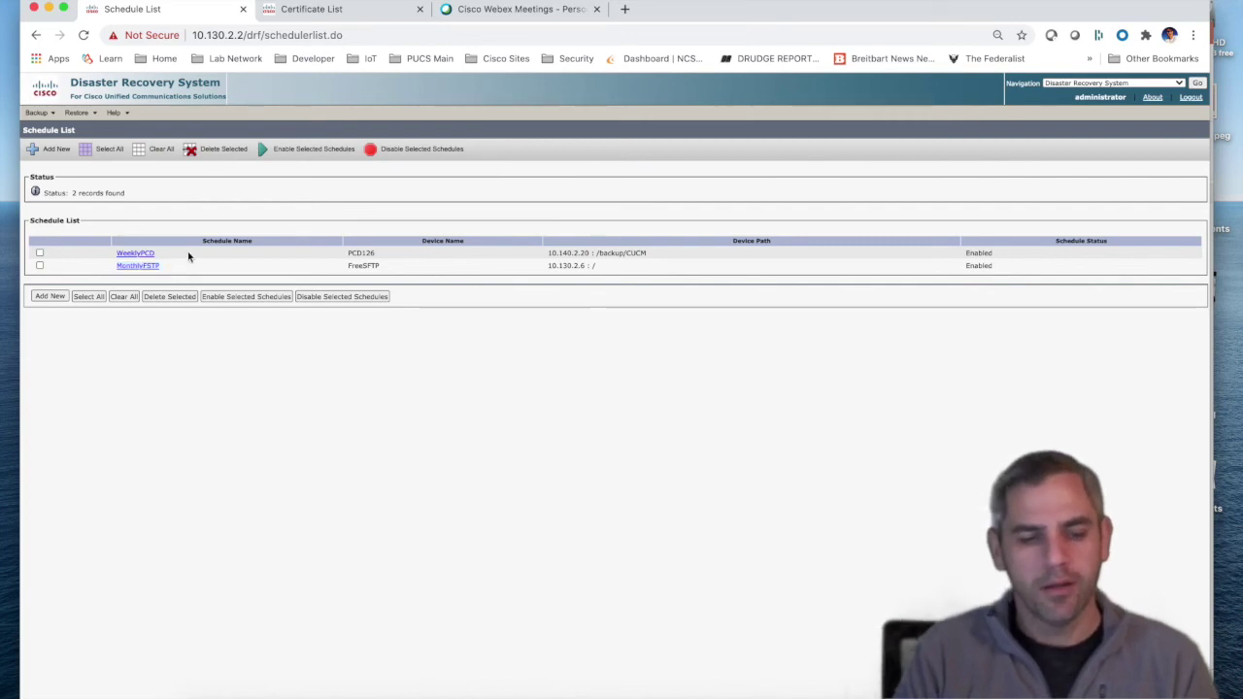
pyautogui.moveTo(175, 256); pyautogui.dragTo(111, 261)
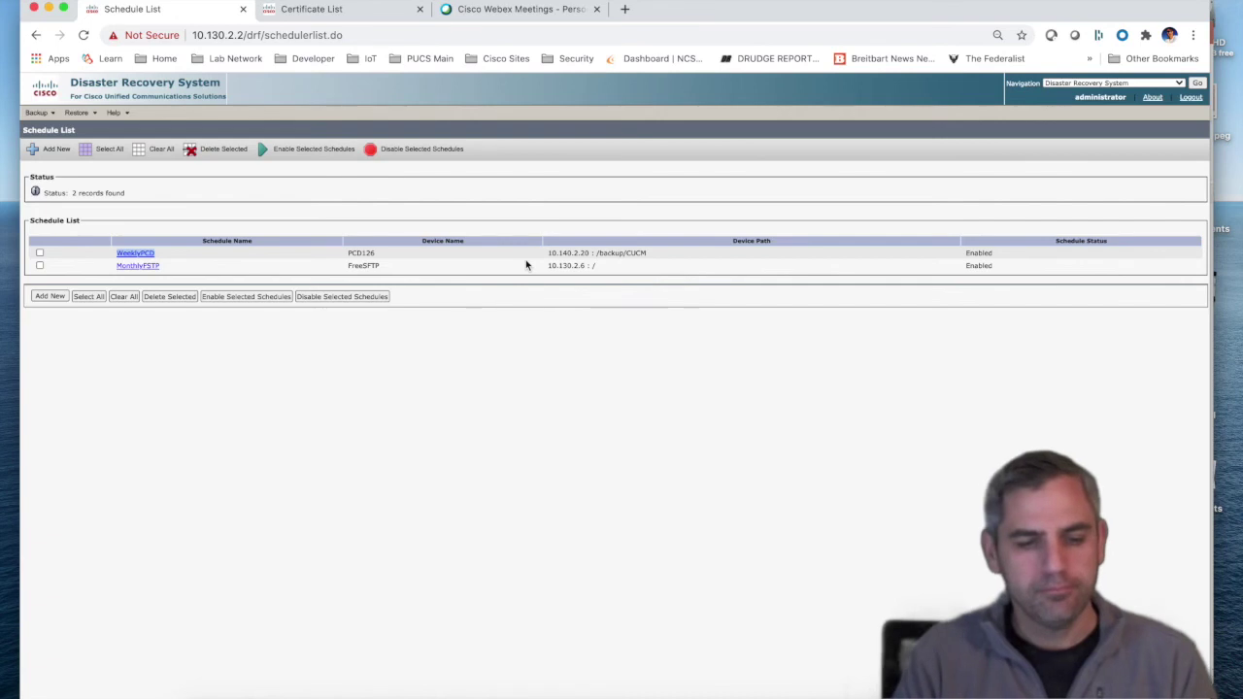
pyautogui.moveTo(672, 257); pyautogui.dragTo(580, 256)
pyautogui.moveTo(37, 113)
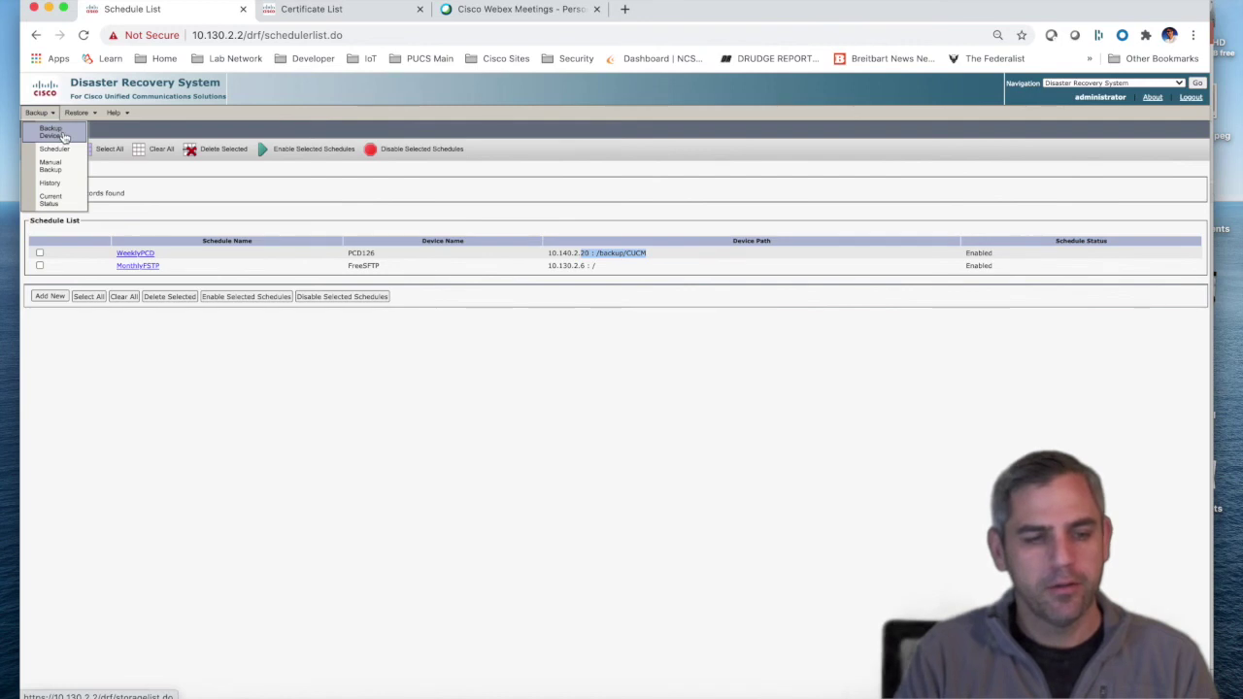
# Step: Check PCD126 device settings, host 10.140.2.20 and path /backup/CUCM, then bring FileZilla forward
pyautogui.click(64, 137)
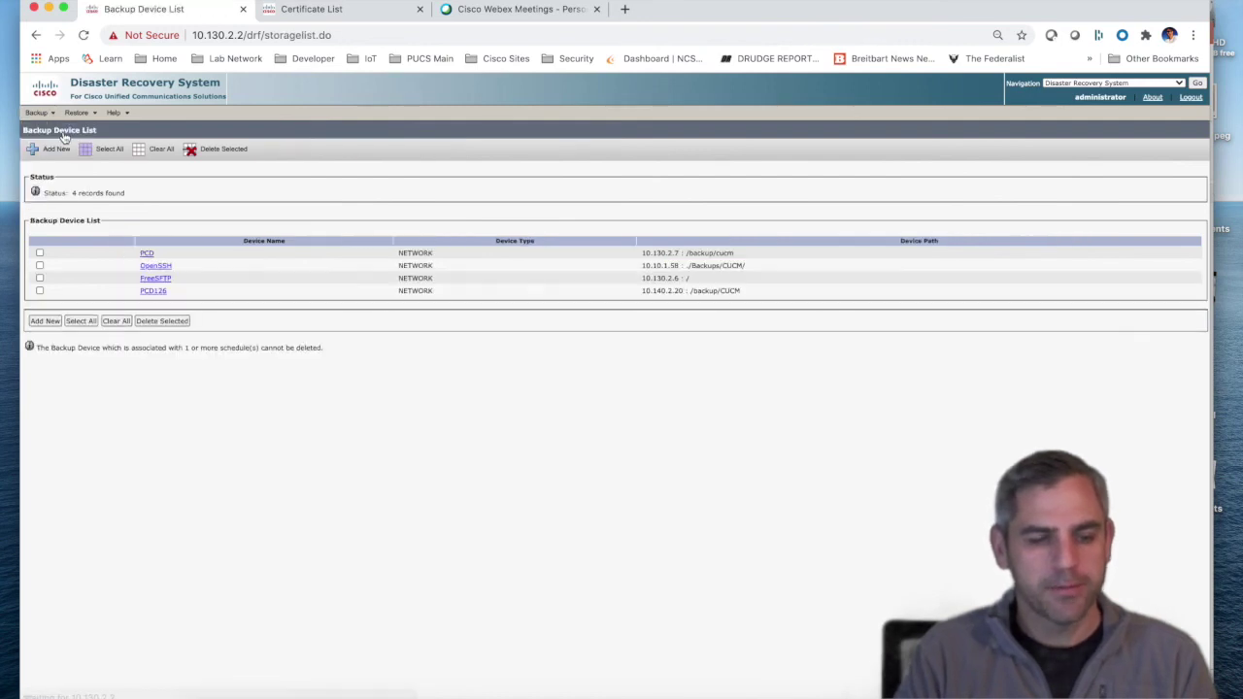
pyautogui.click(153, 291)
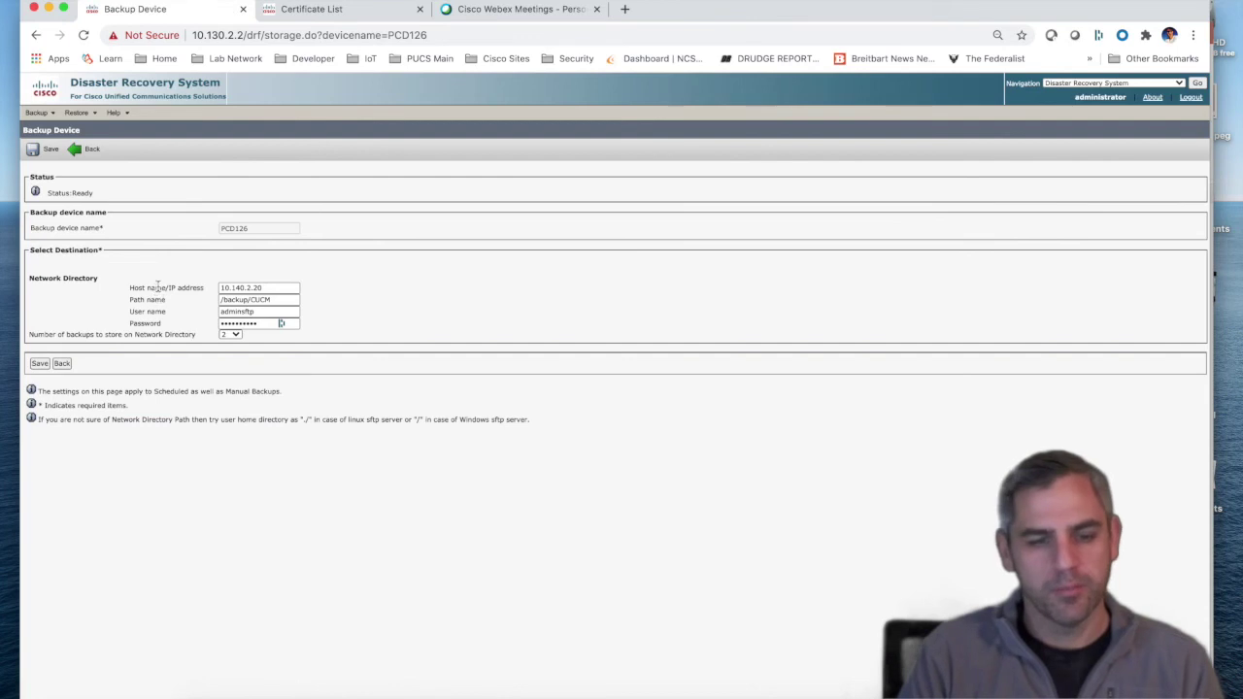
pyautogui.moveTo(282, 288); pyautogui.dragTo(205, 292)
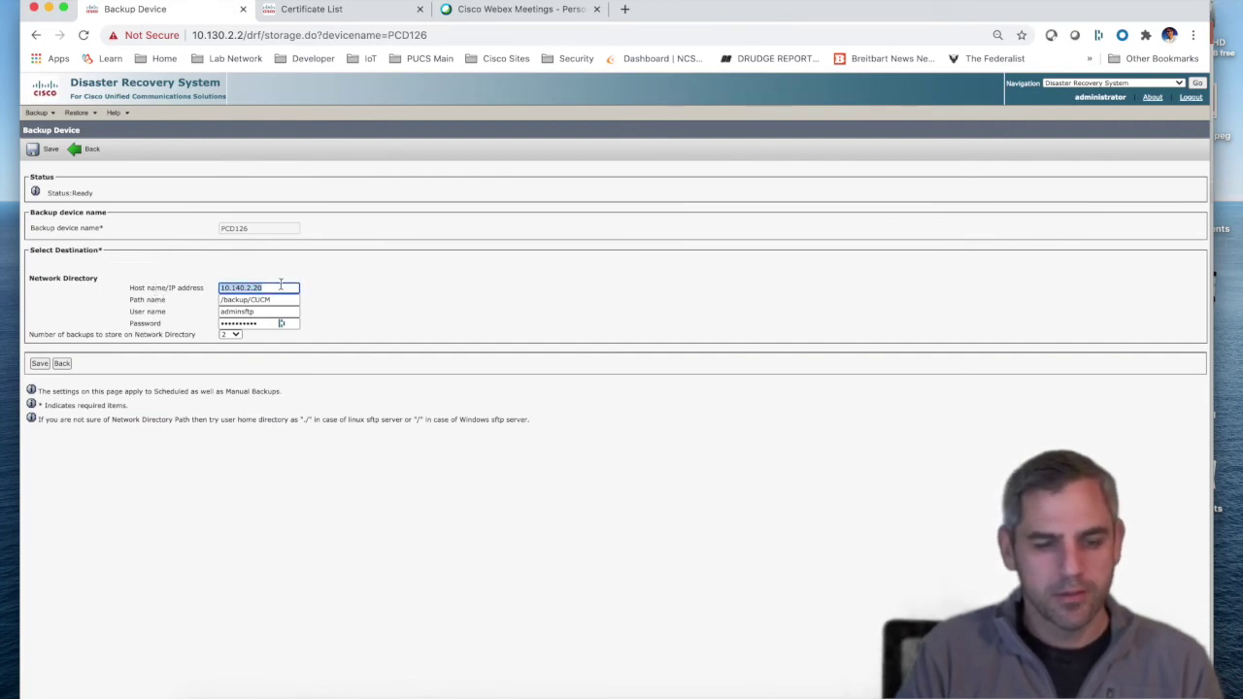
pyautogui.moveTo(280, 301); pyautogui.dragTo(216, 302)
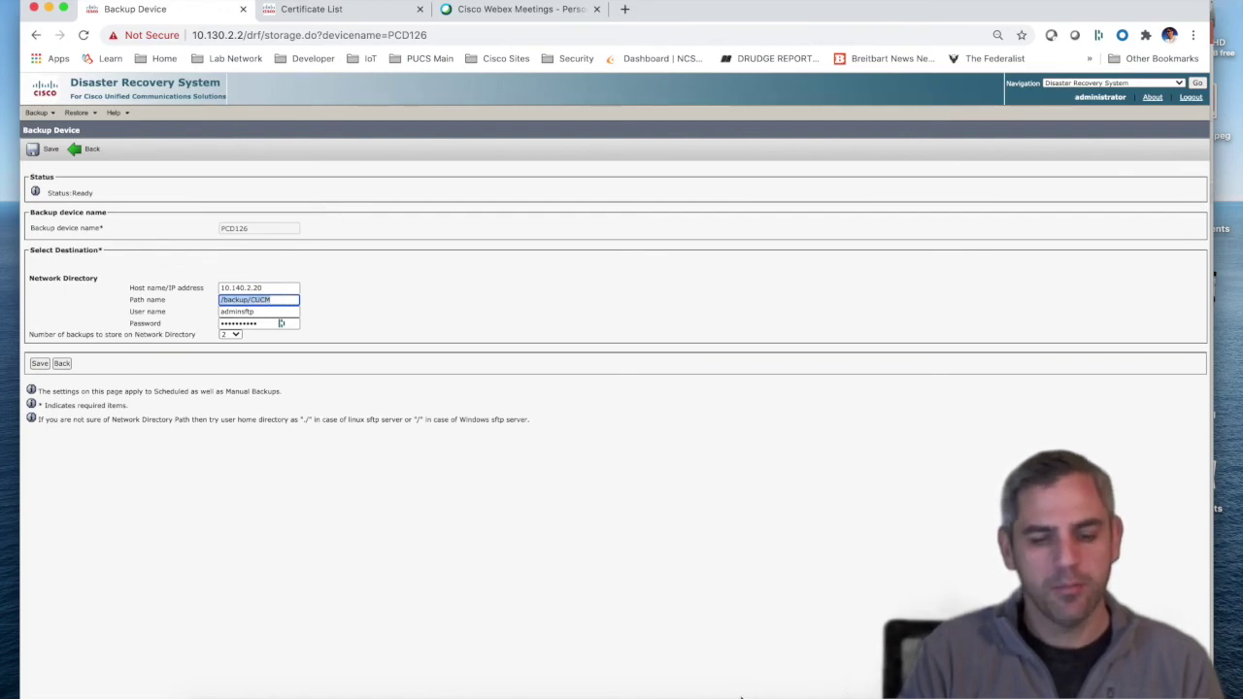
pyautogui.click(747, 693)
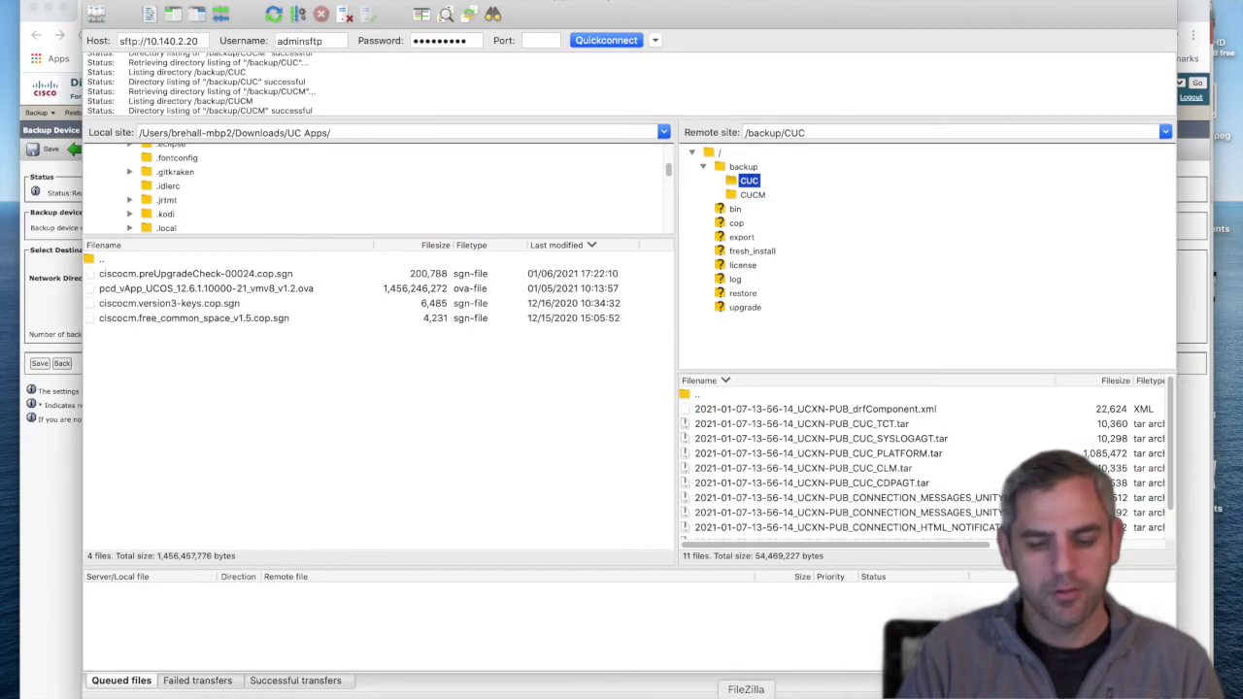
# Step: List the 41 files in the server's /backup/CUCM folder beside the device settings
pyautogui.click(757, 195)
pyautogui.moveTo(570, 12); pyautogui.dragTo(693, 16)
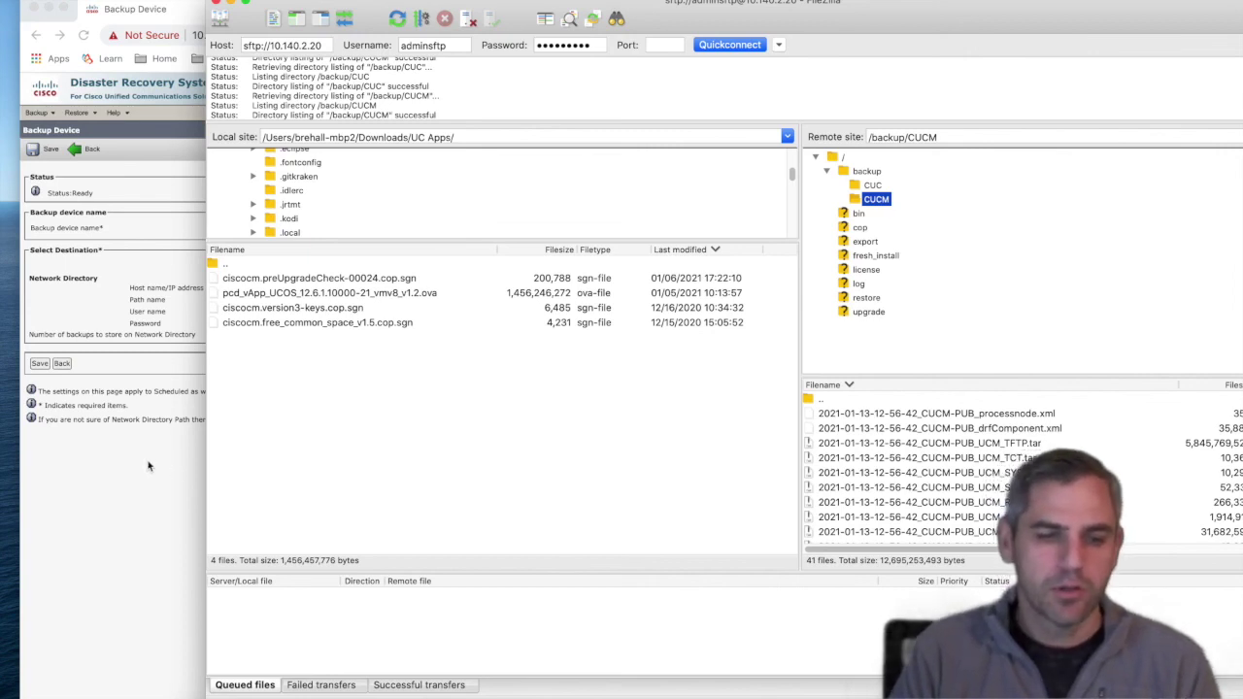
# Step: Return to the PCD126 backup device page showing host 10.140.2.20 and path /backup/CUCM
pyautogui.click(147, 467)
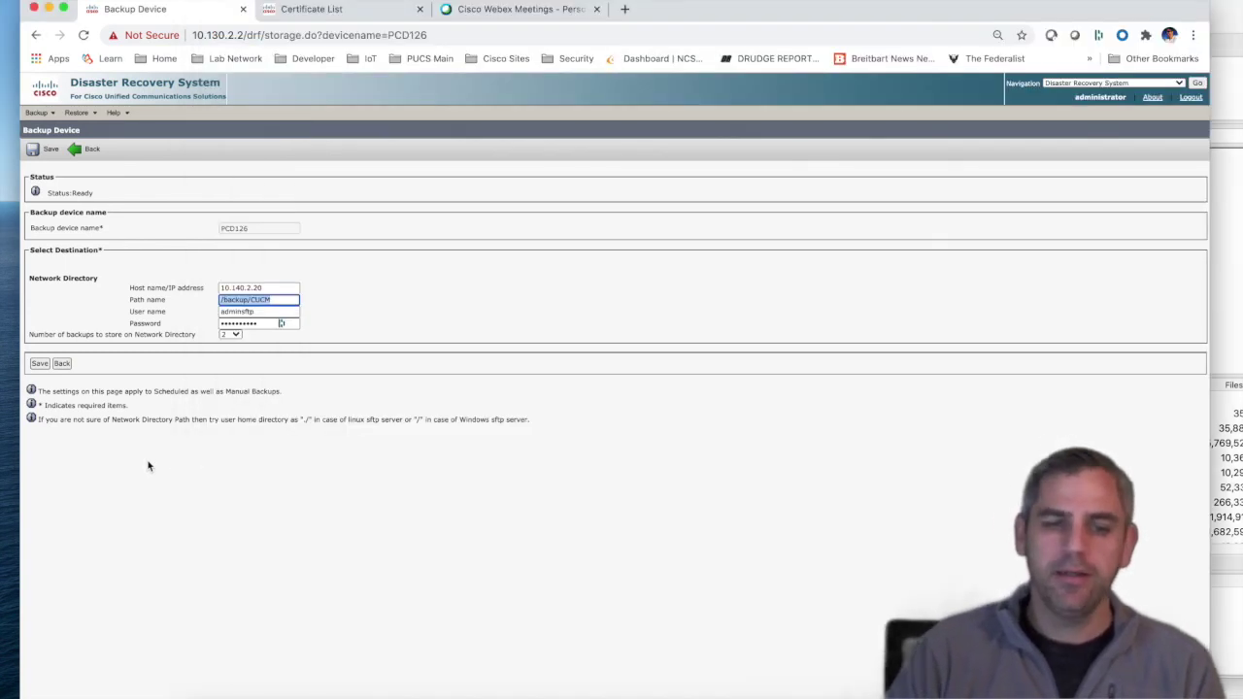